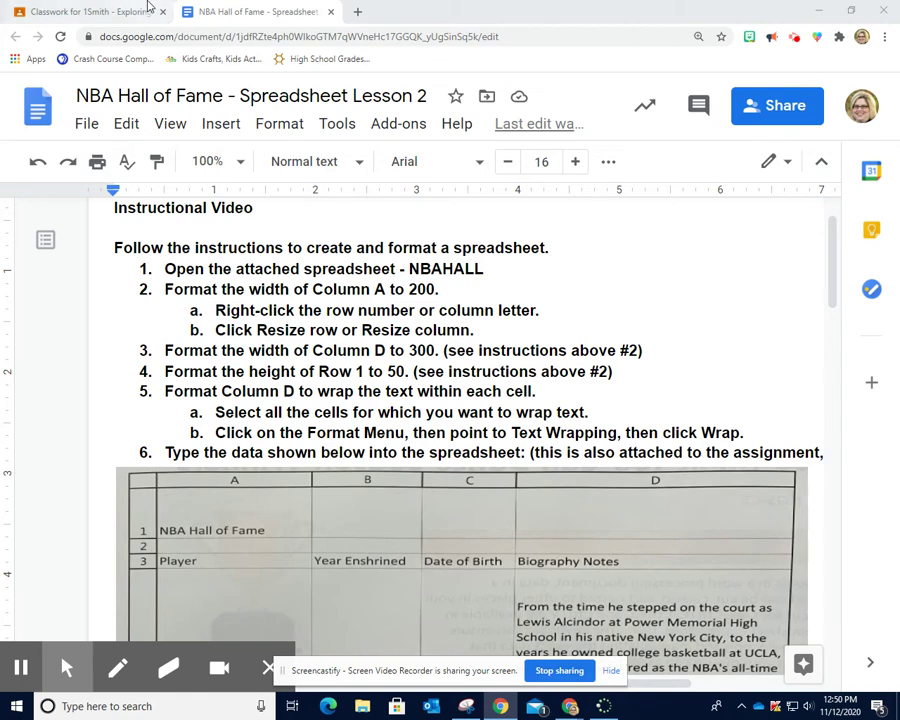
Open the NBAHALL spreadsheet attached to the NBA Hall of Fame assignment in Google Classroom, and return to the lesson instructions
click(75, 10)
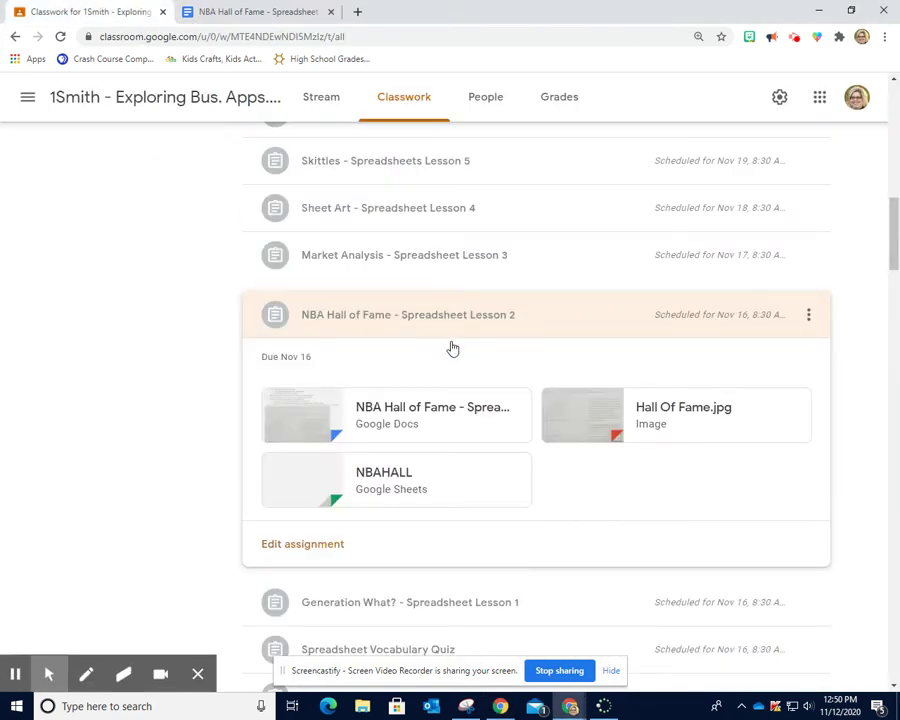
click(405, 472)
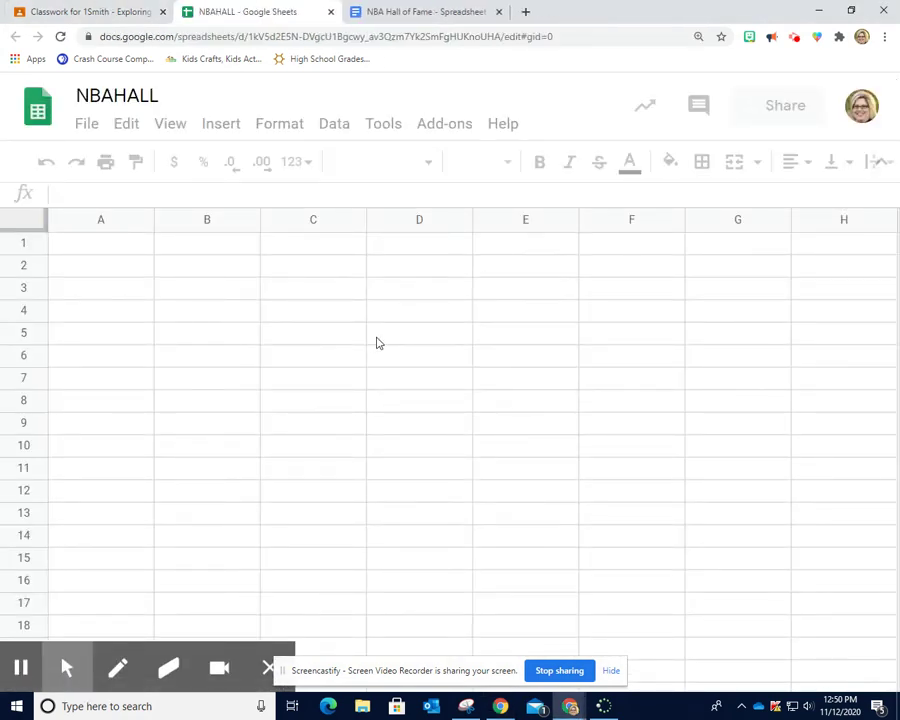
click(382, 11)
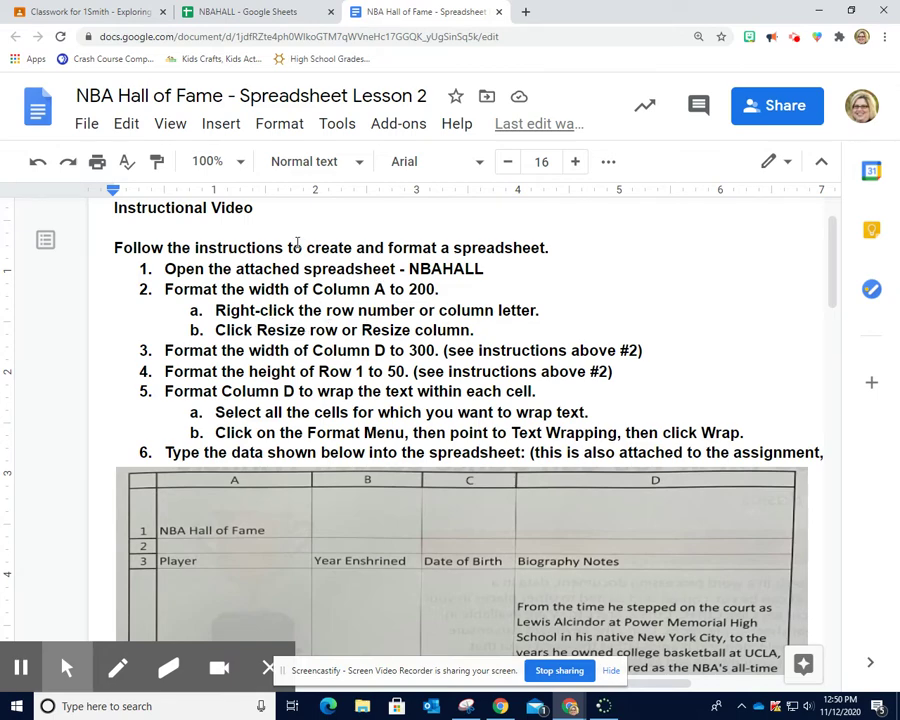
Set the width of column A in the NBAHALL spreadsheet to 200 pixels
click(248, 12)
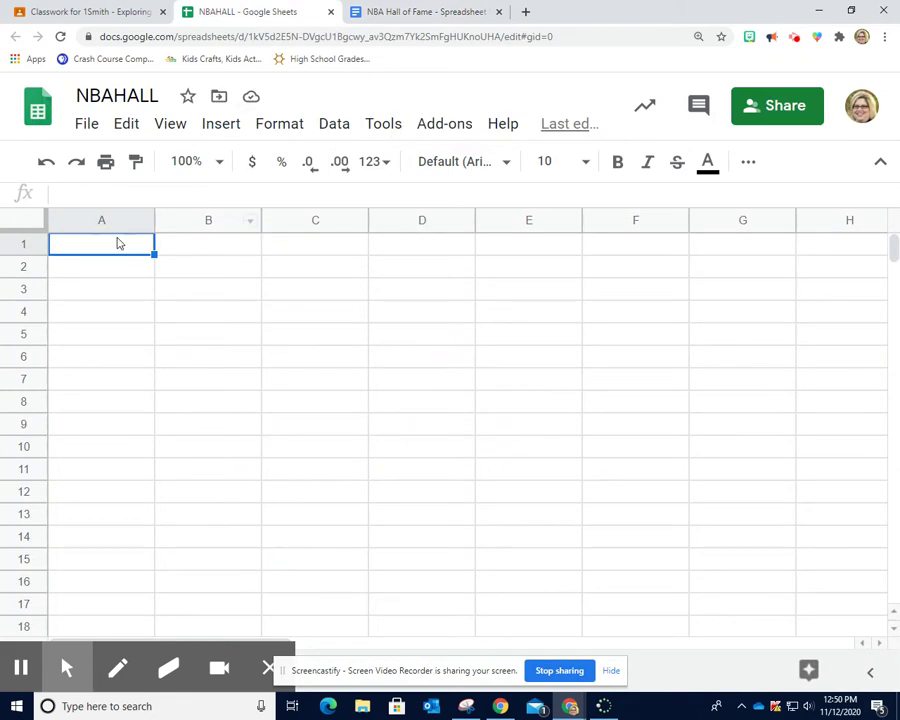
click(393, 12)
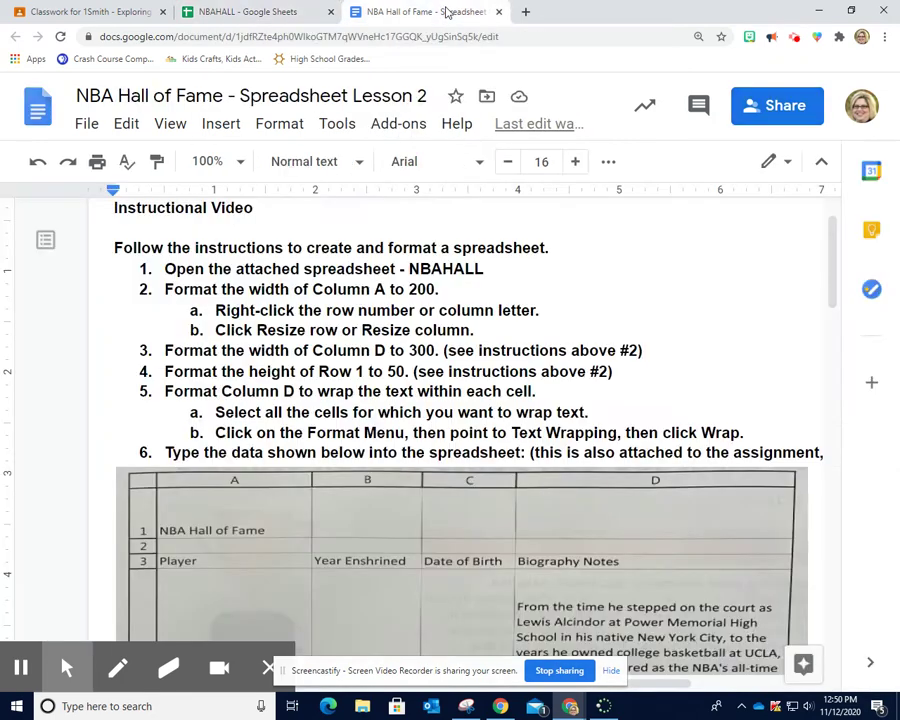
click(213, 10)
click(104, 222)
right_click(102, 224)
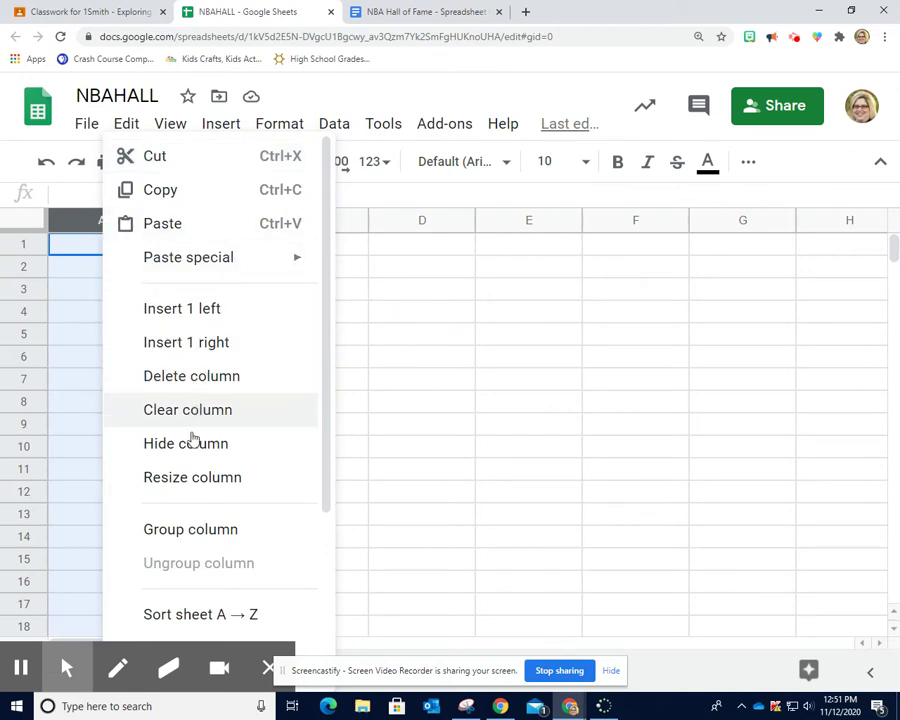
click(190, 483)
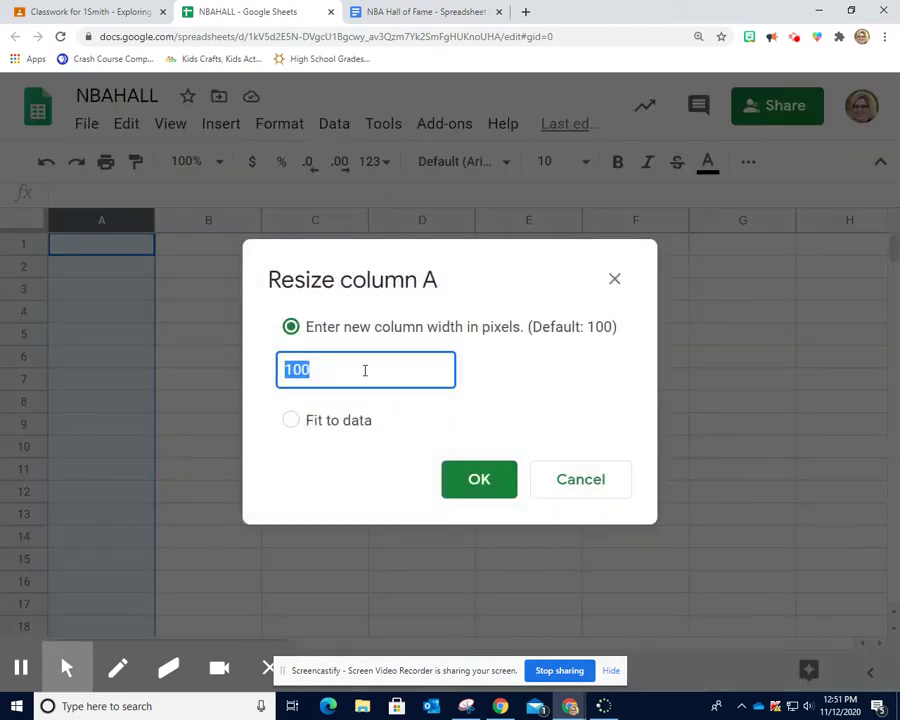
text(200)
click(482, 479)
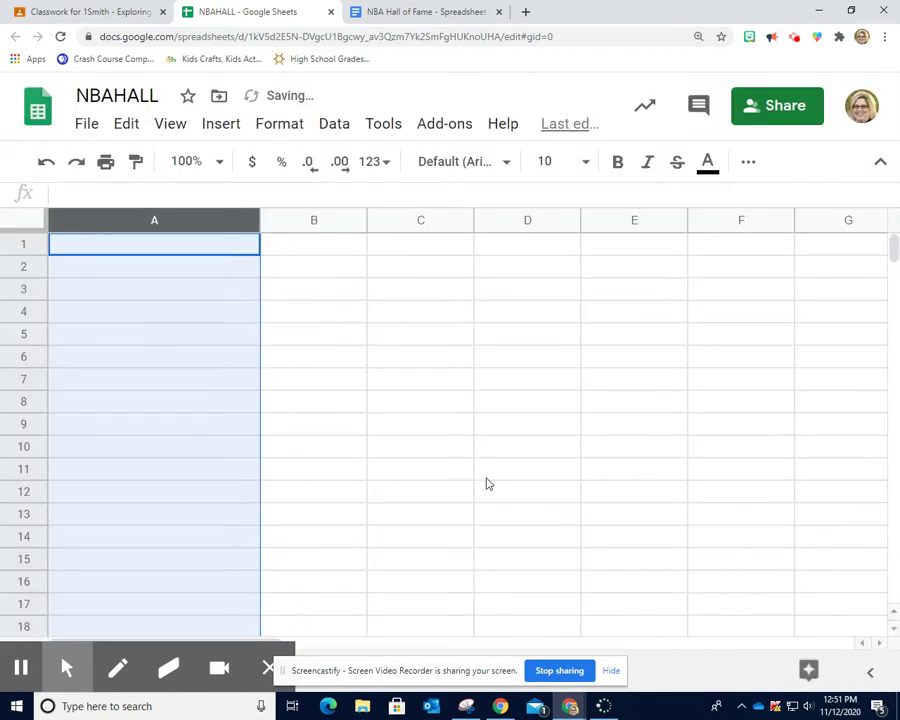
Check the lesson instructions and set the width of column D in the NBAHALL spreadsheet to 300 pixels
click(404, 8)
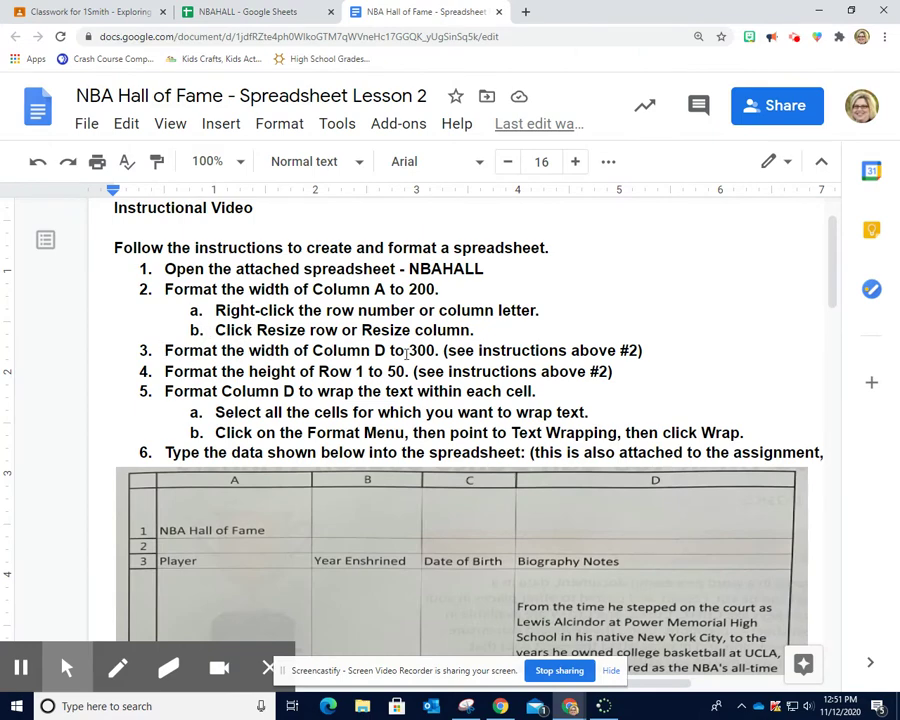
click(230, 9)
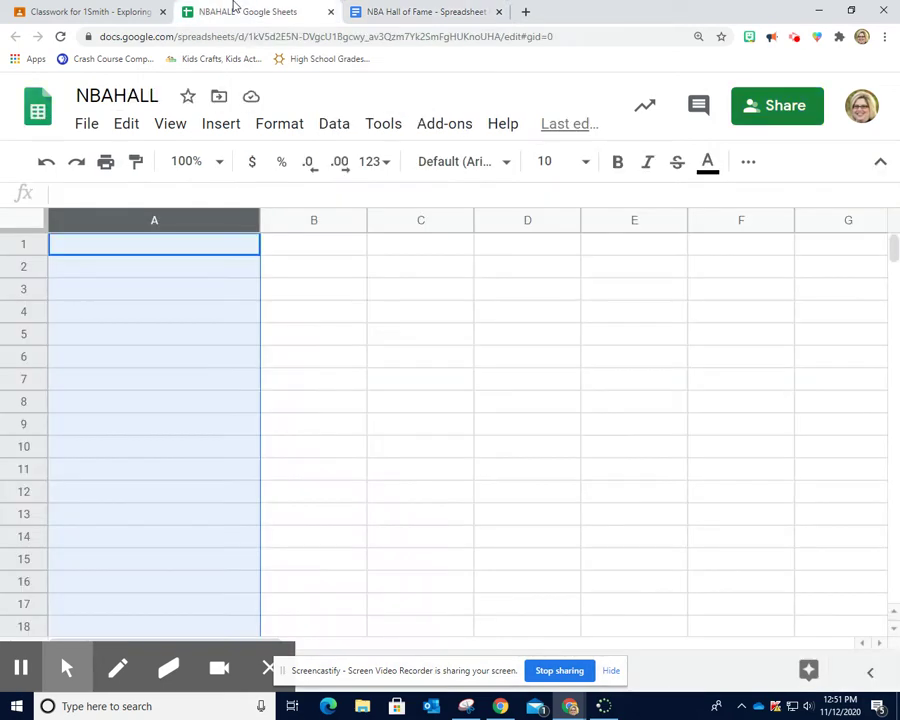
click(524, 222)
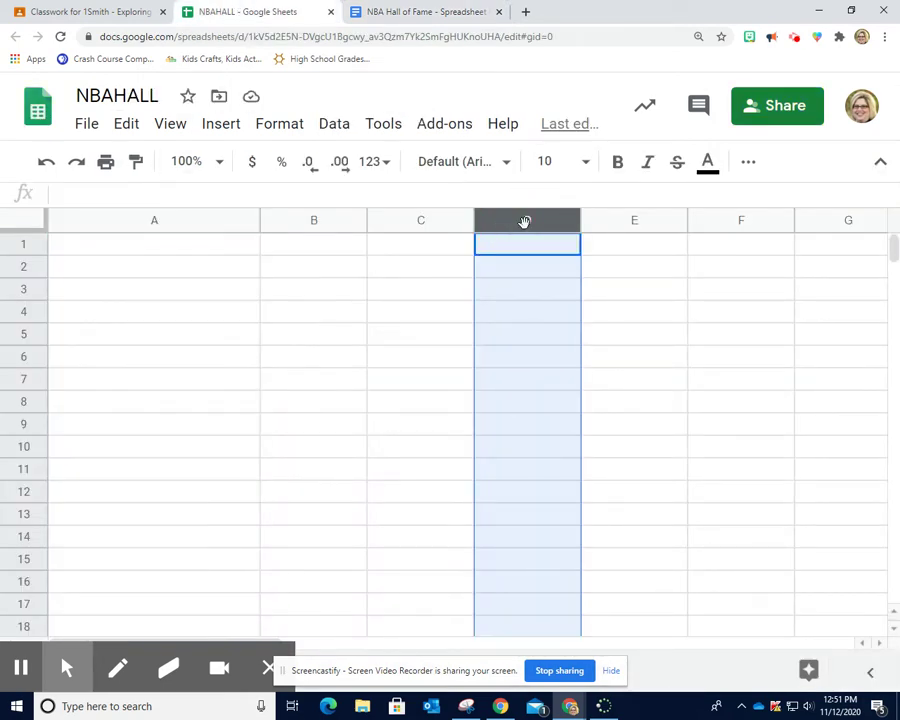
right_click(524, 222)
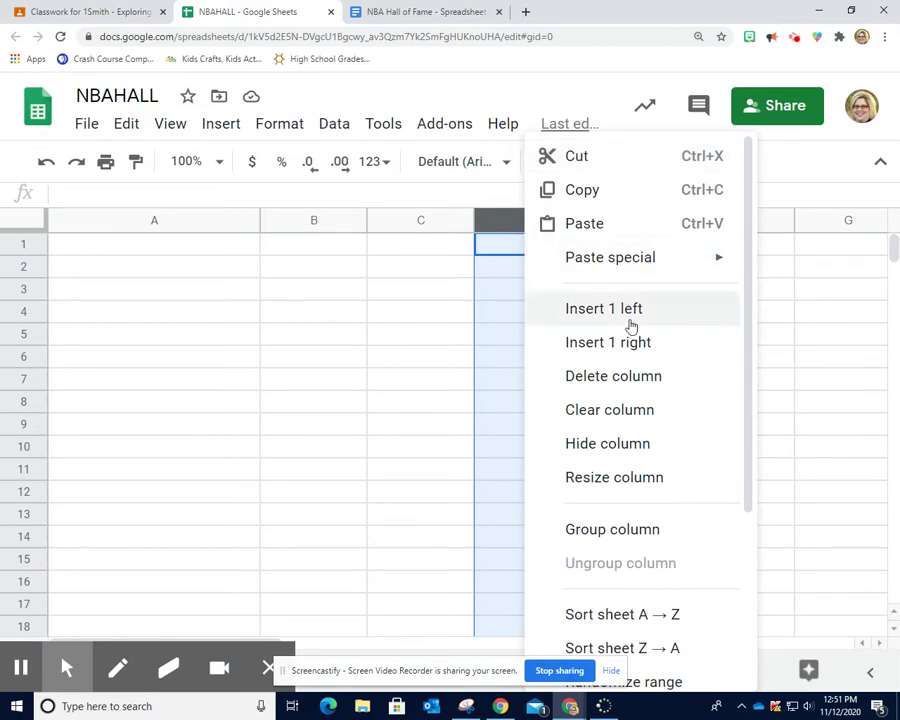
click(643, 478)
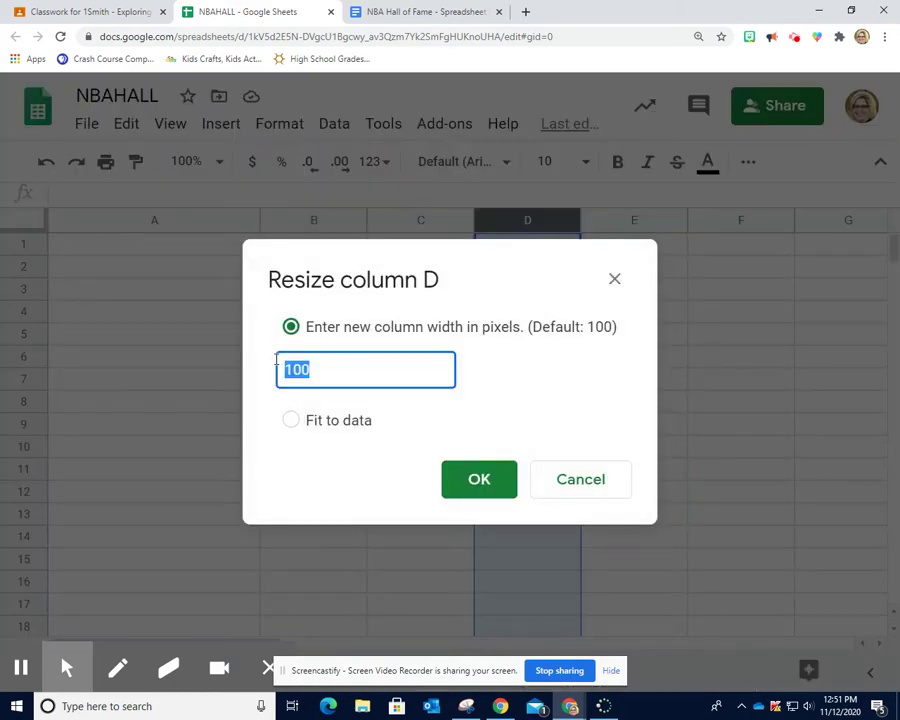
text(300)
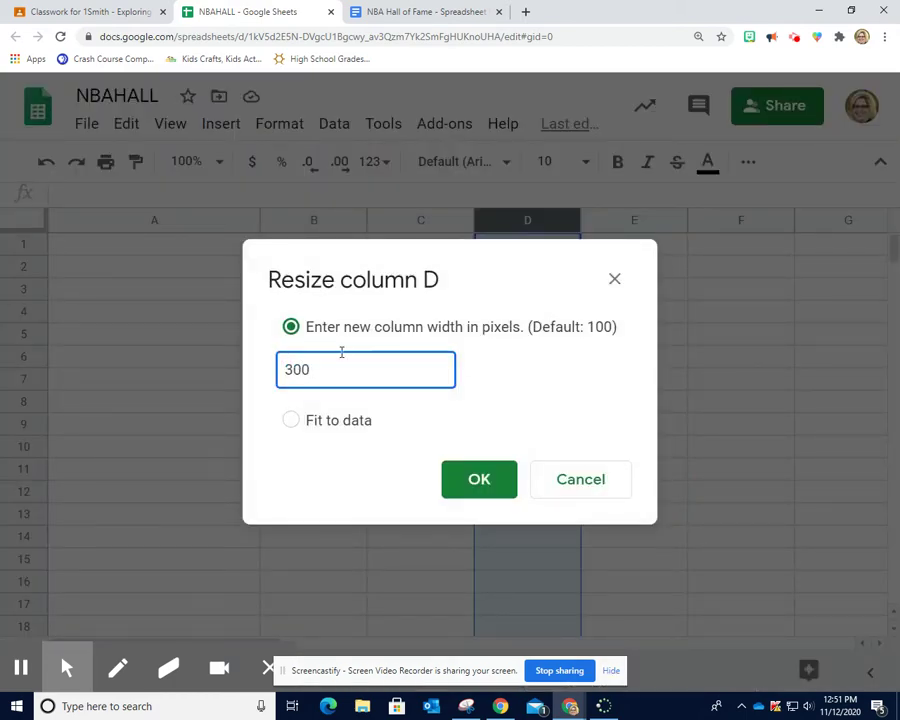
click(470, 483)
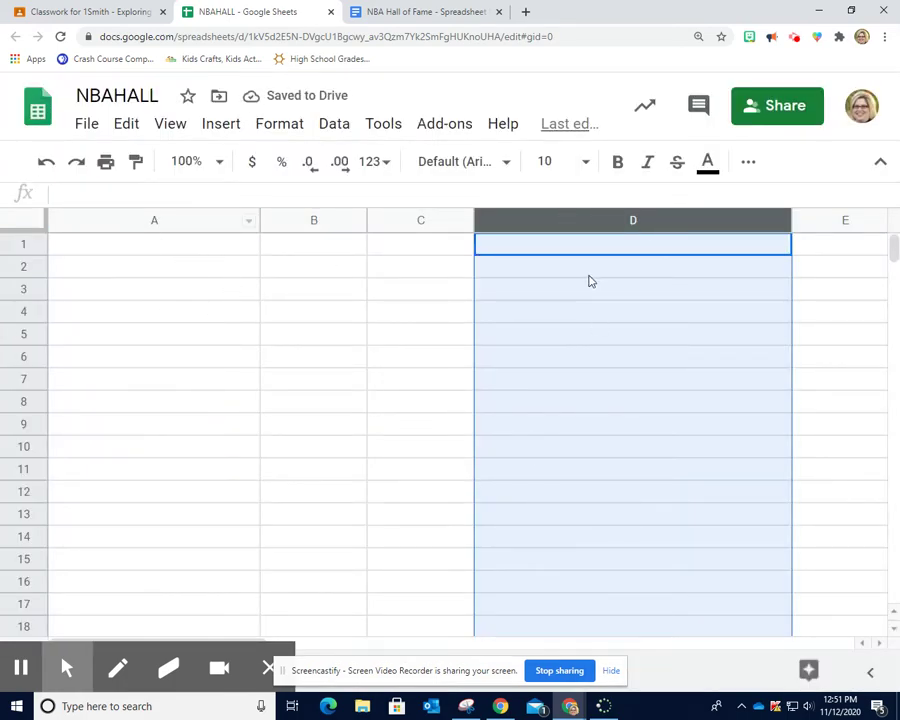
Check the lesson instructions and set the height of row 1 in the NBAHALL spreadsheet to 50 pixels
click(416, 8)
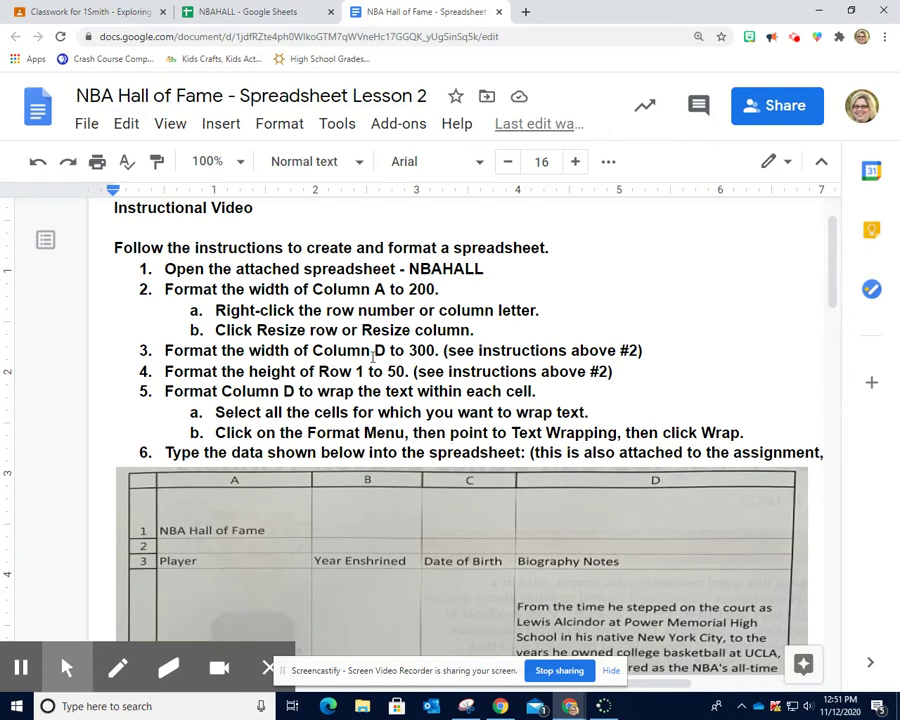
click(200, 12)
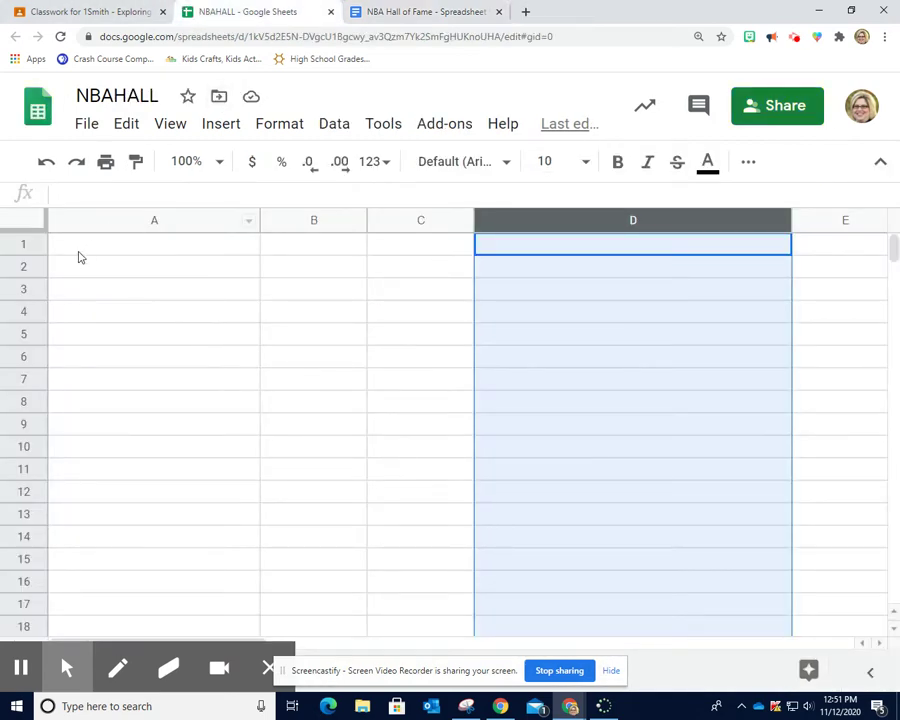
right_click(24, 246)
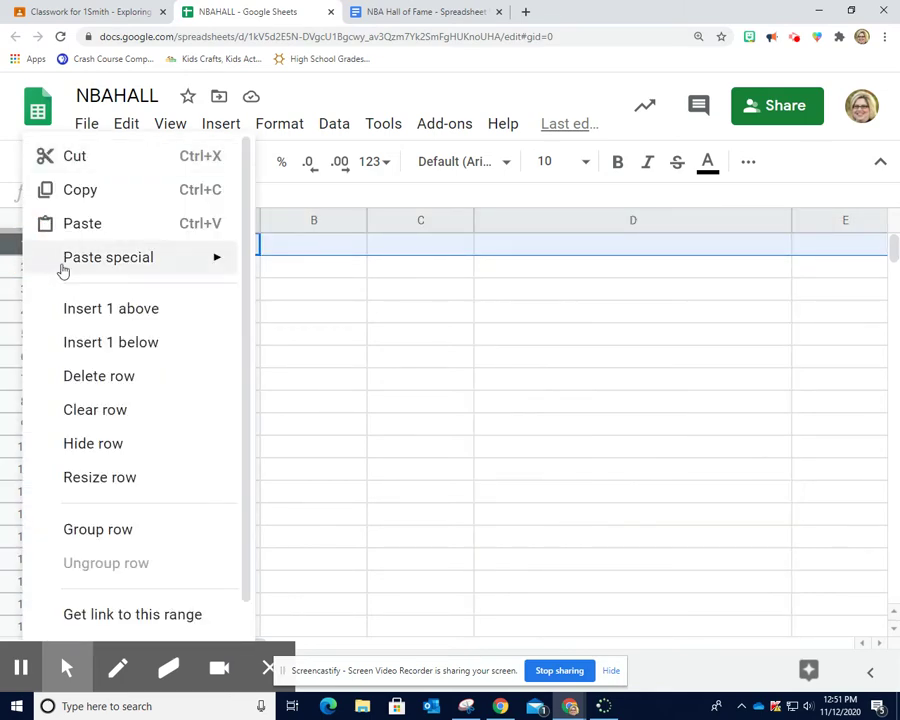
click(121, 489)
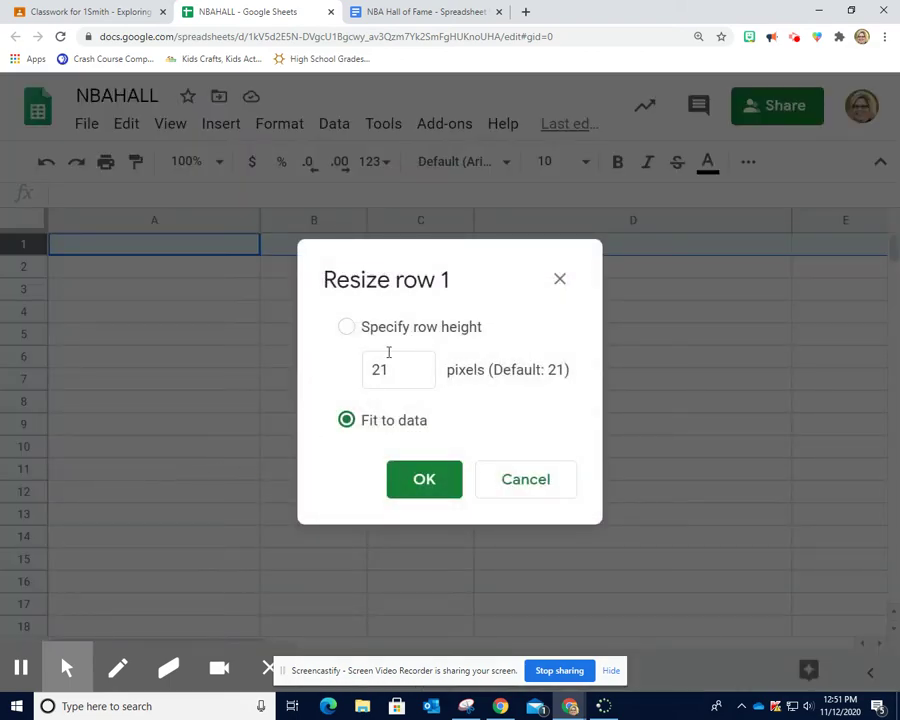
click(381, 11)
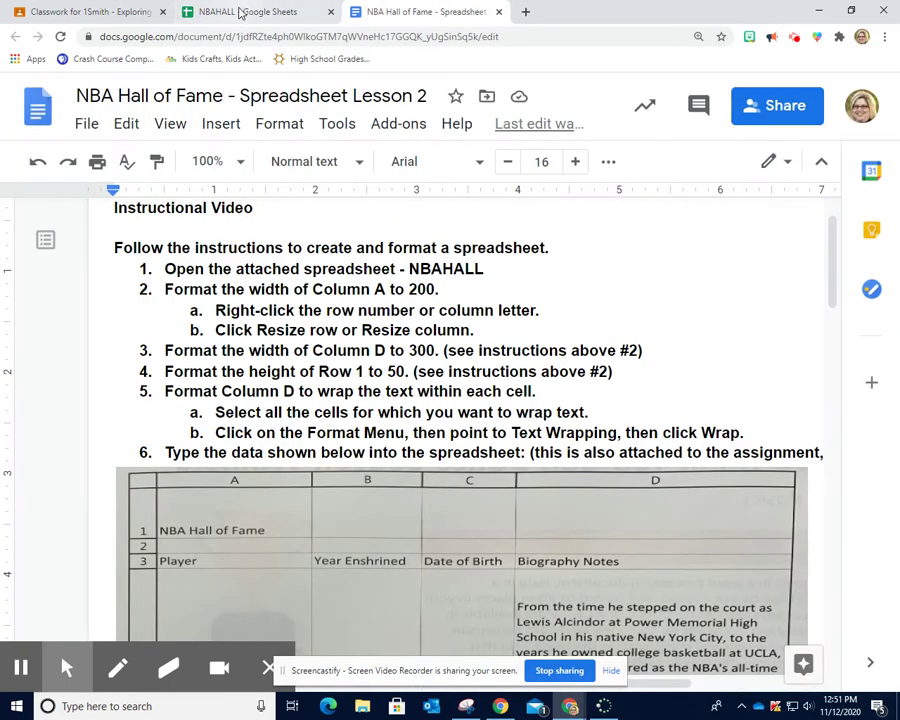
click(240, 11)
click(389, 371)
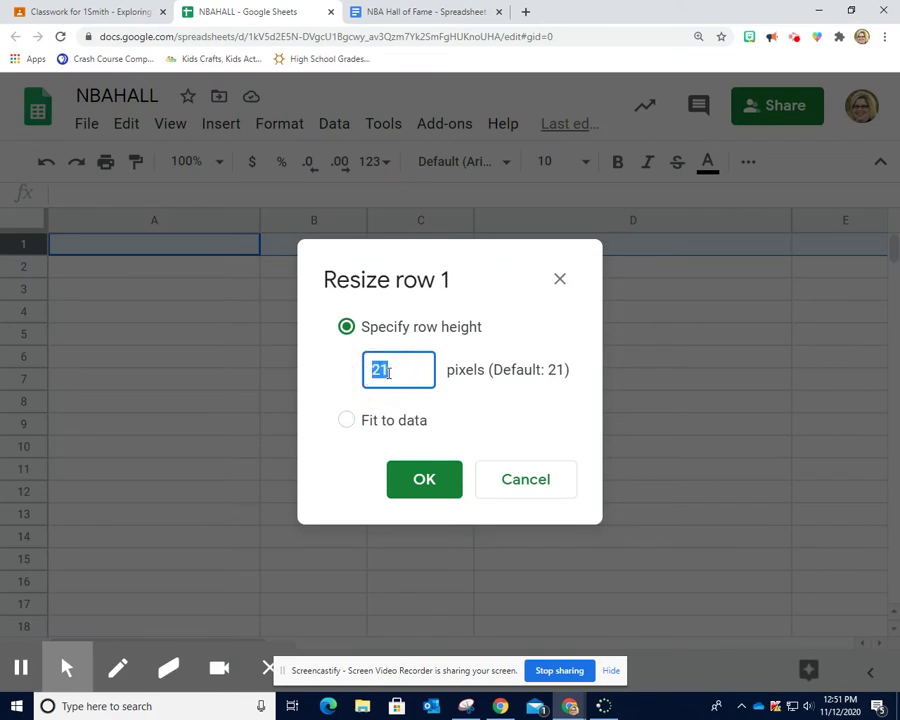
text(50)
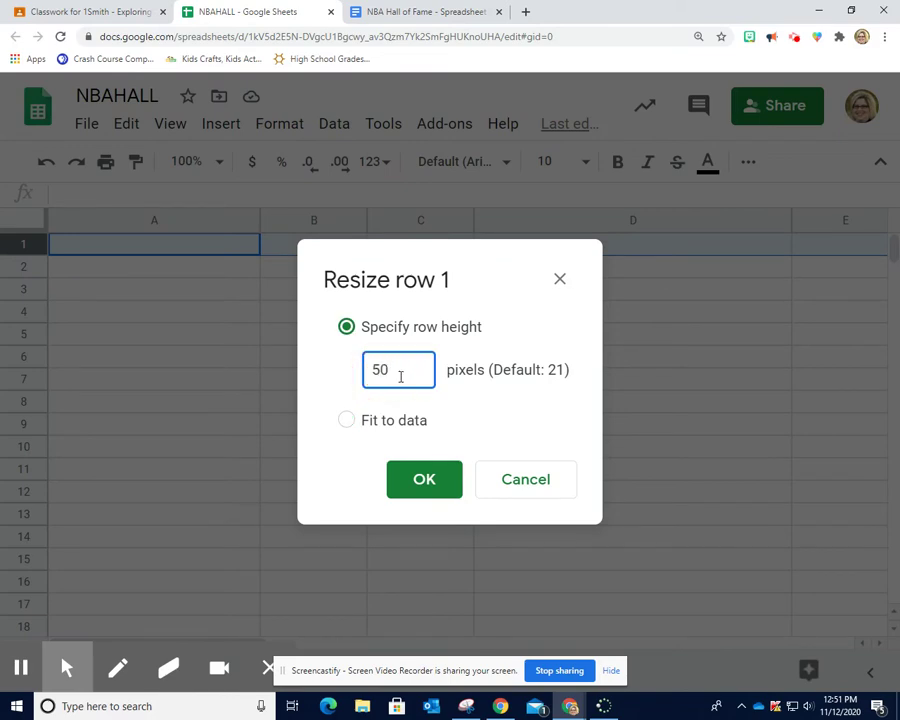
click(424, 480)
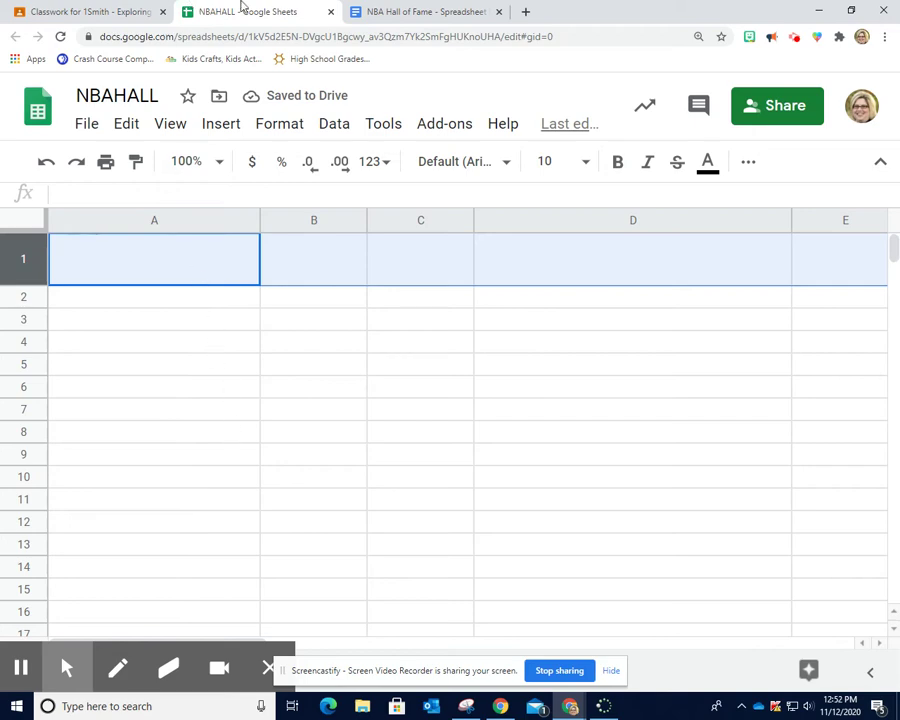
Check the lesson instructions and set text wrapping to Wrap for all of column D in the NBAHALL spreadsheet
click(383, 8)
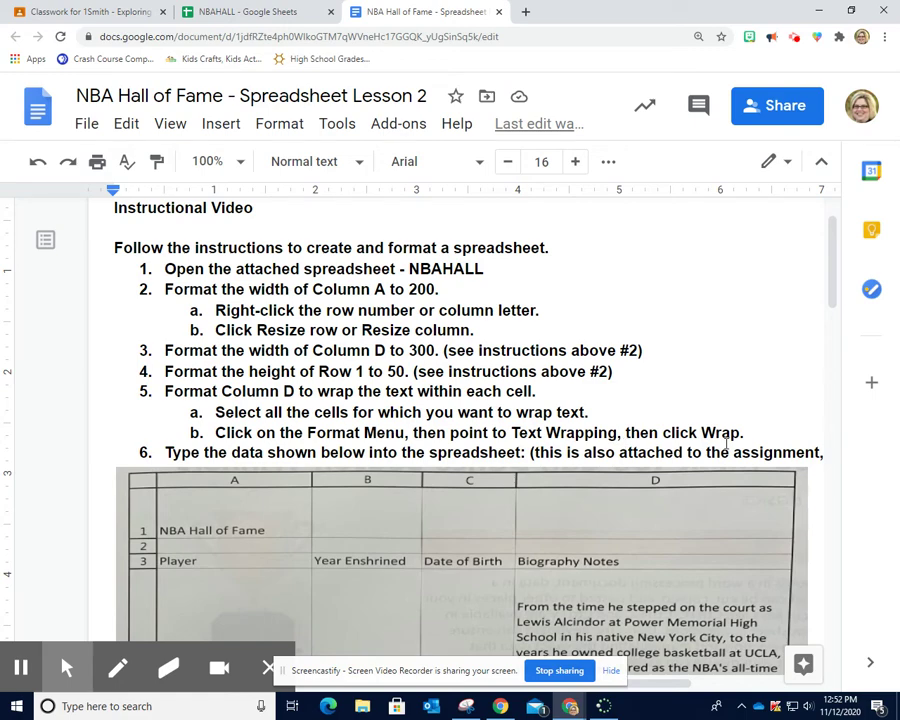
click(248, 10)
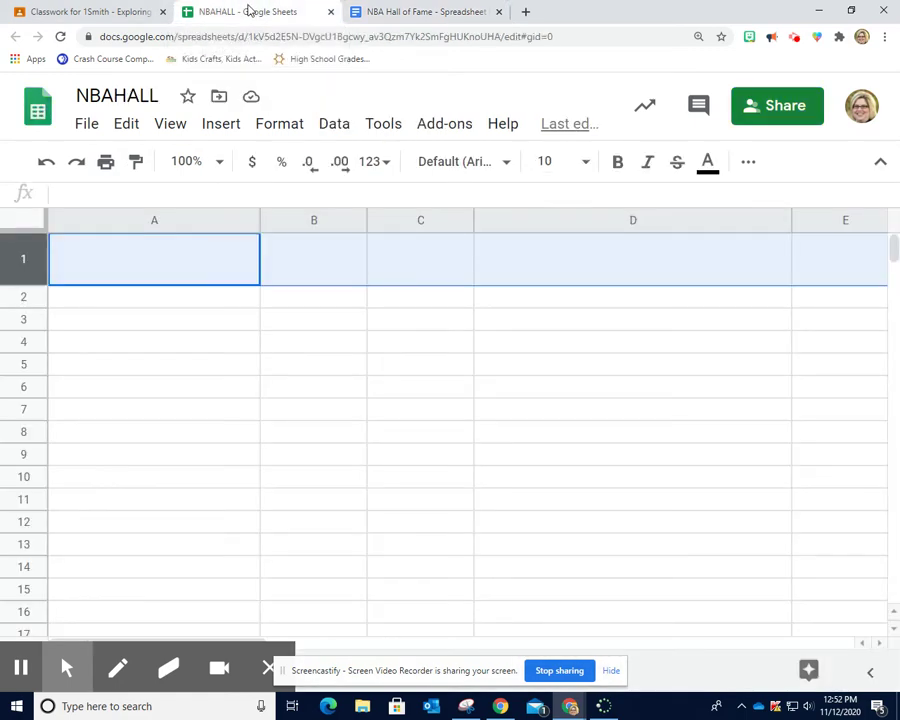
click(617, 219)
scroll(660, 372, down, 3)
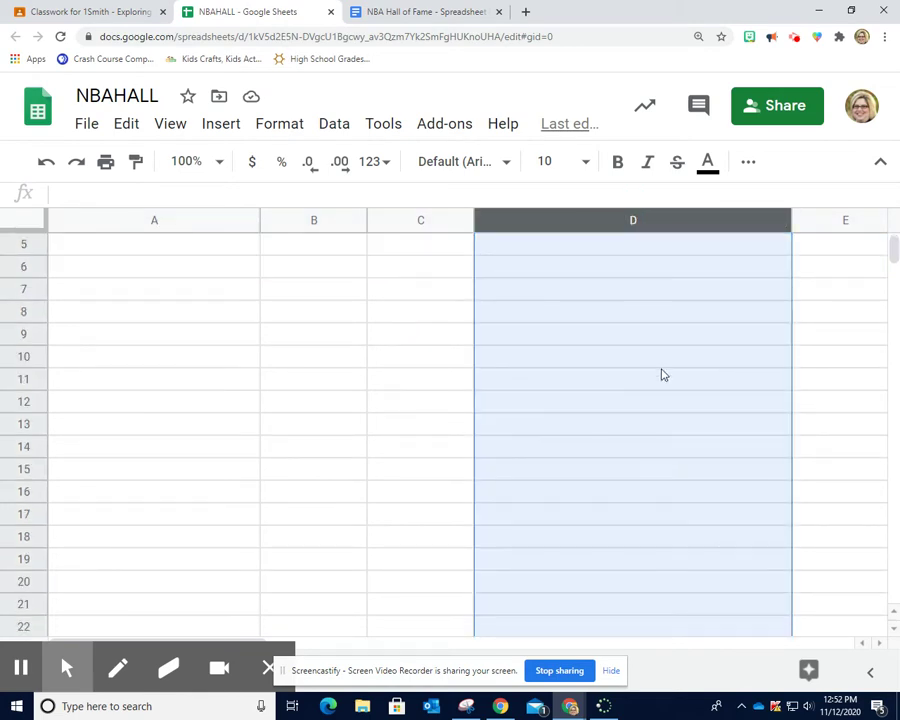
scroll(660, 374, down, 5)
scroll(658, 370, up, 8)
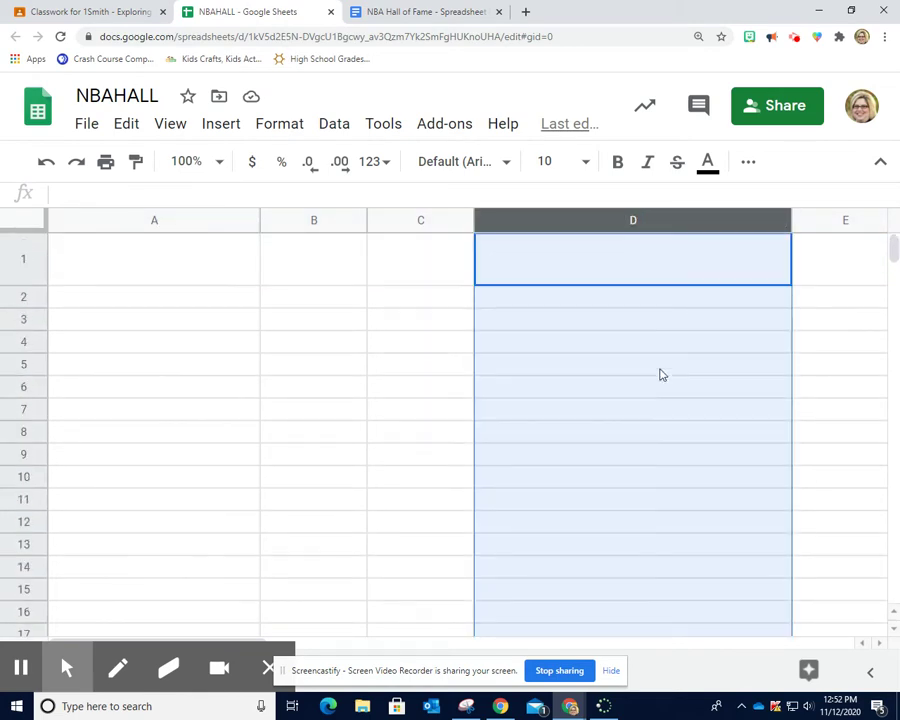
click(400, 10)
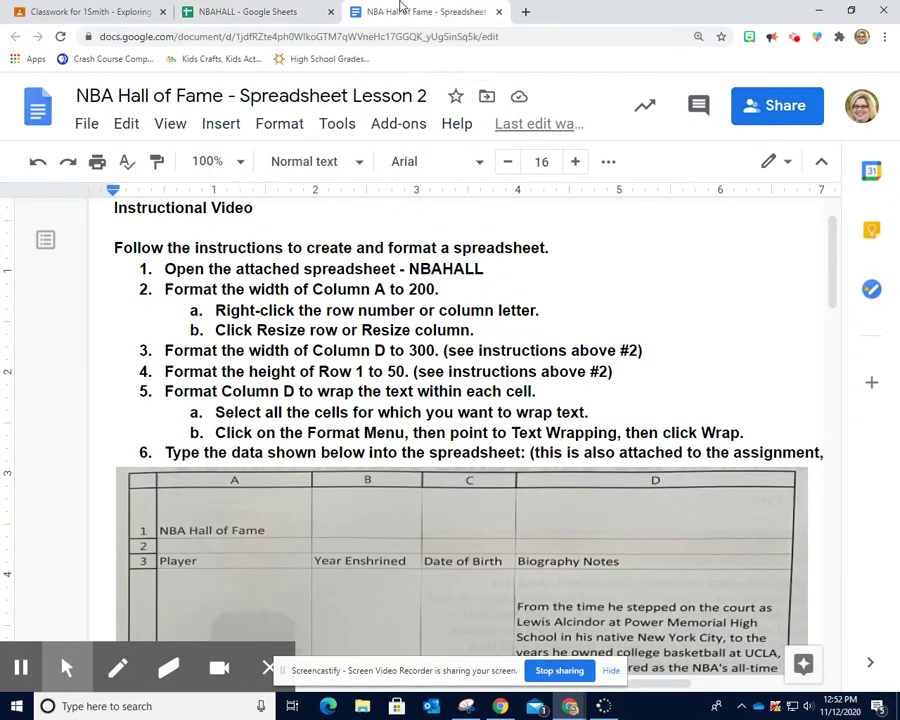
click(237, 9)
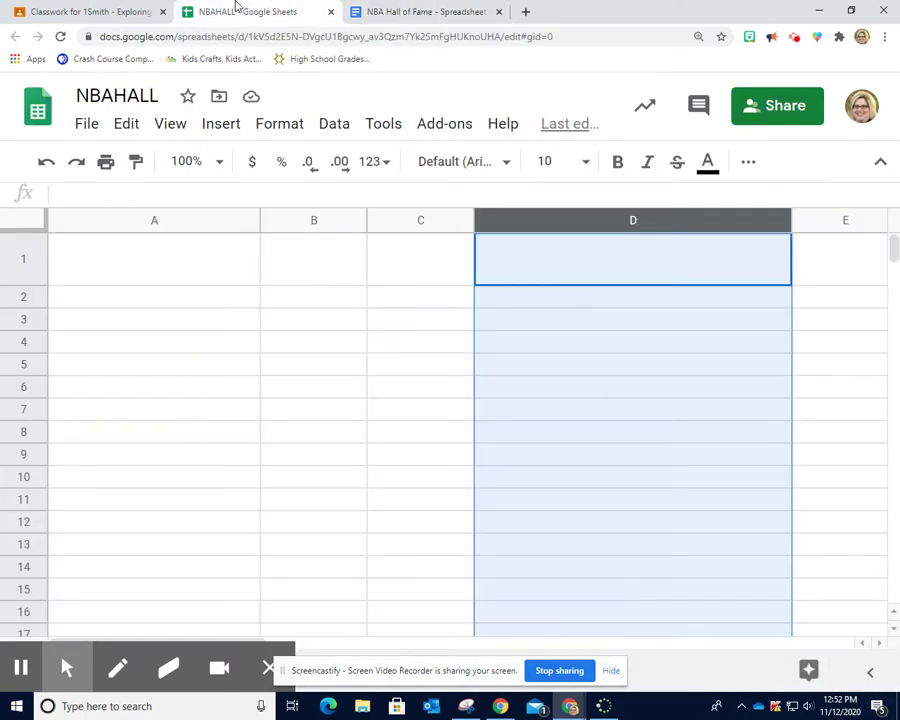
click(263, 130)
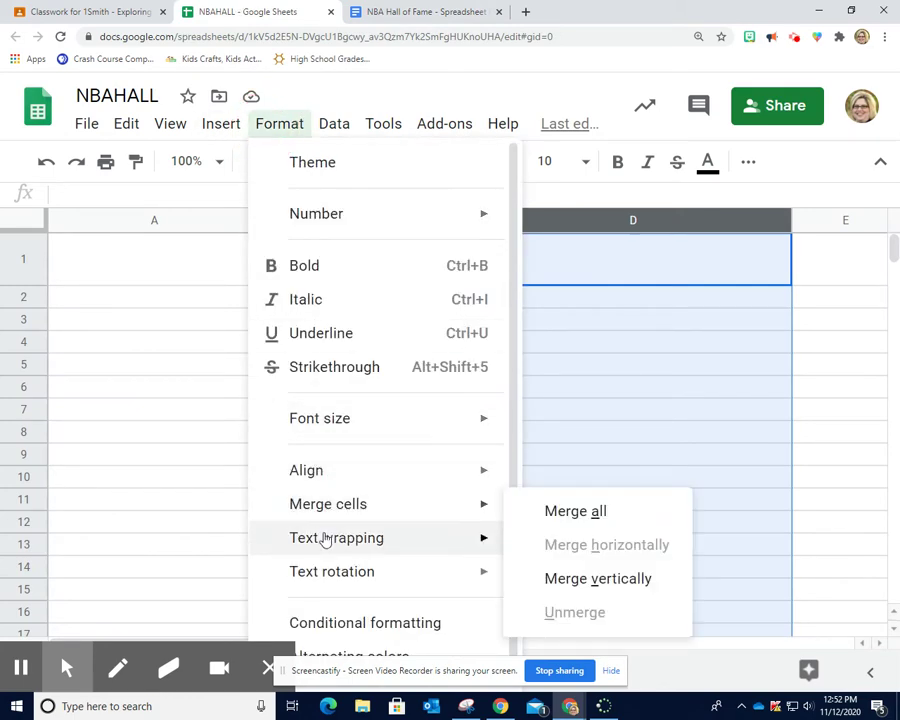
mouse_move(323, 542)
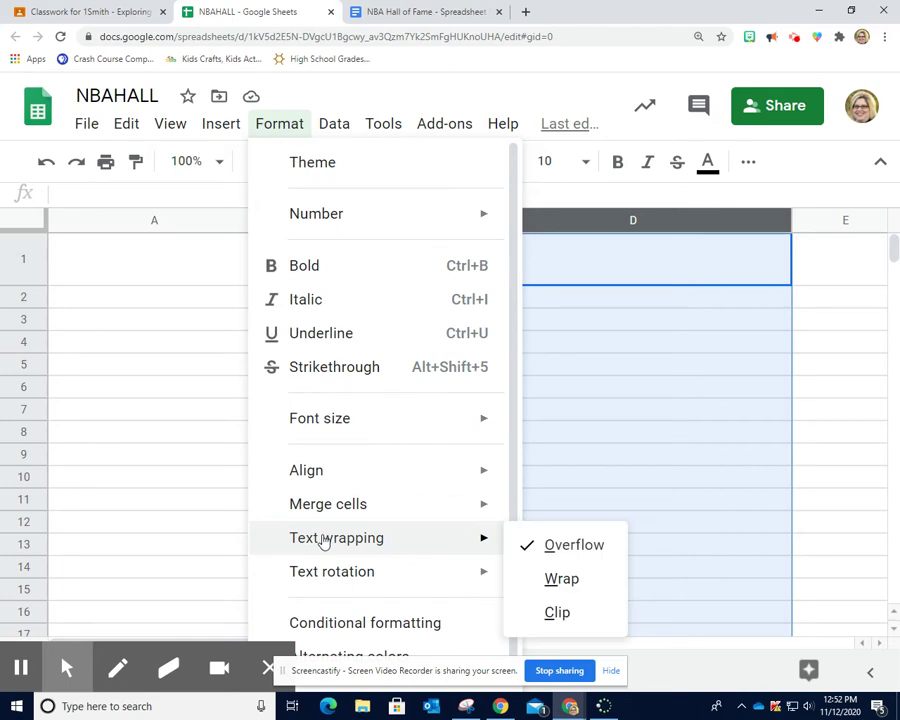
click(563, 587)
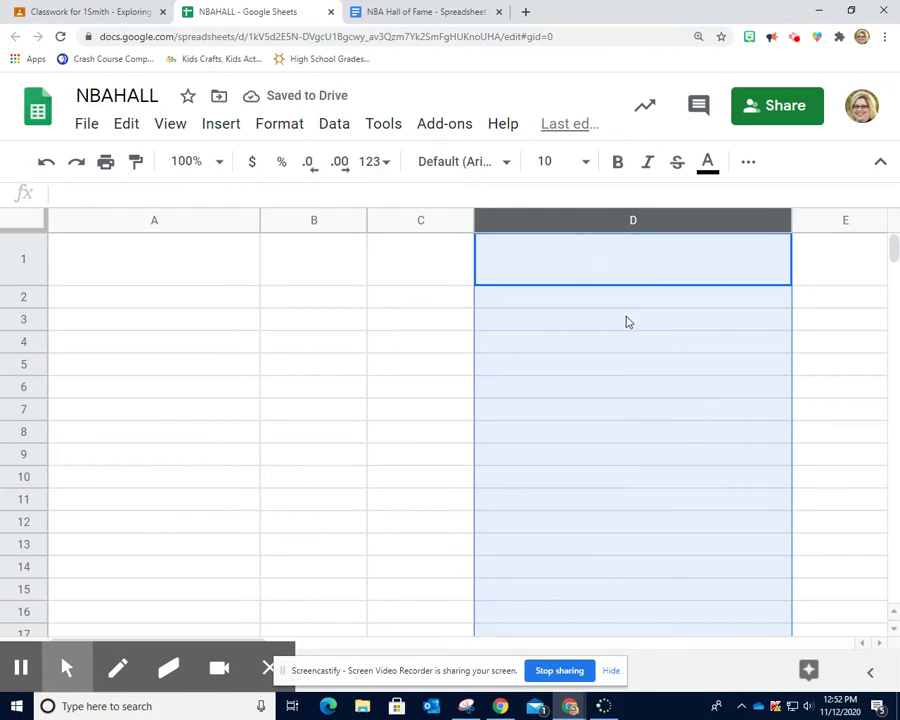
Examine the data table in the NBA Hall of Fame lesson document, including its headings, player rows, biography notes and student name row
click(425, 11)
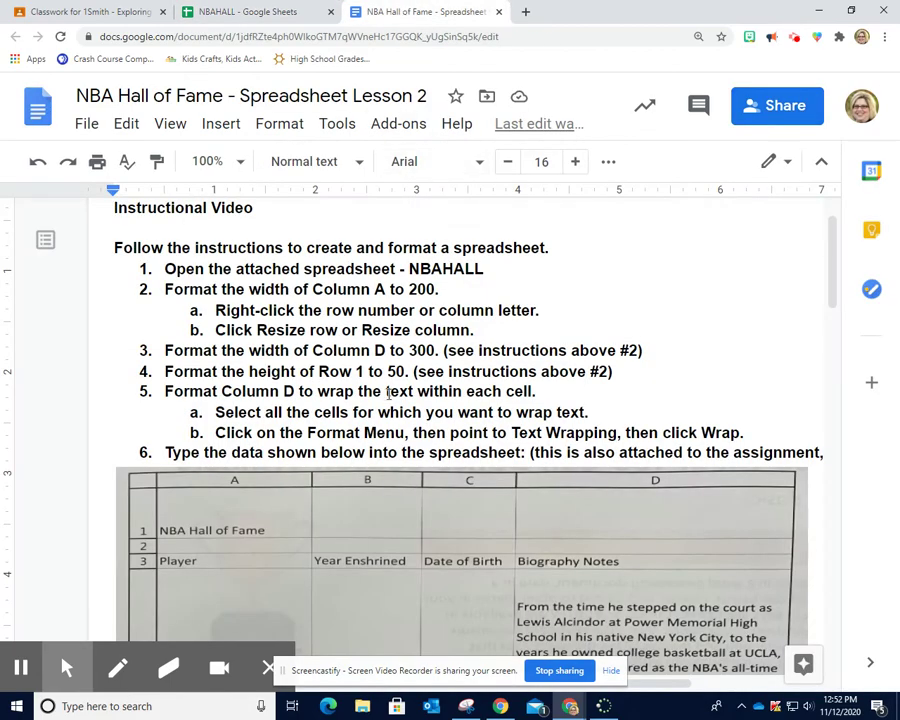
scroll(387, 393, down, 3)
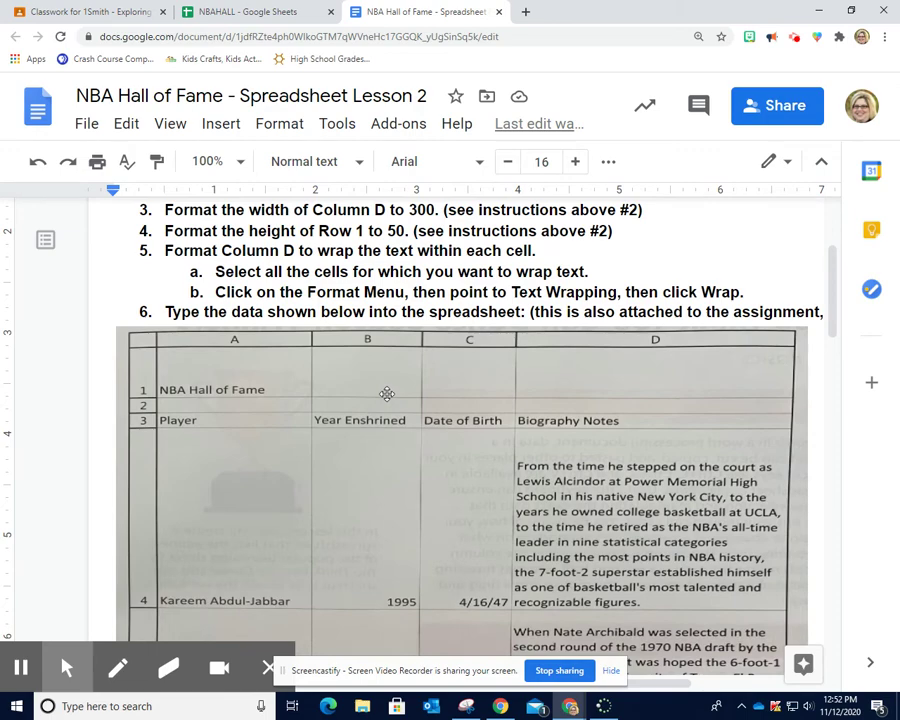
scroll(387, 393, down, 1)
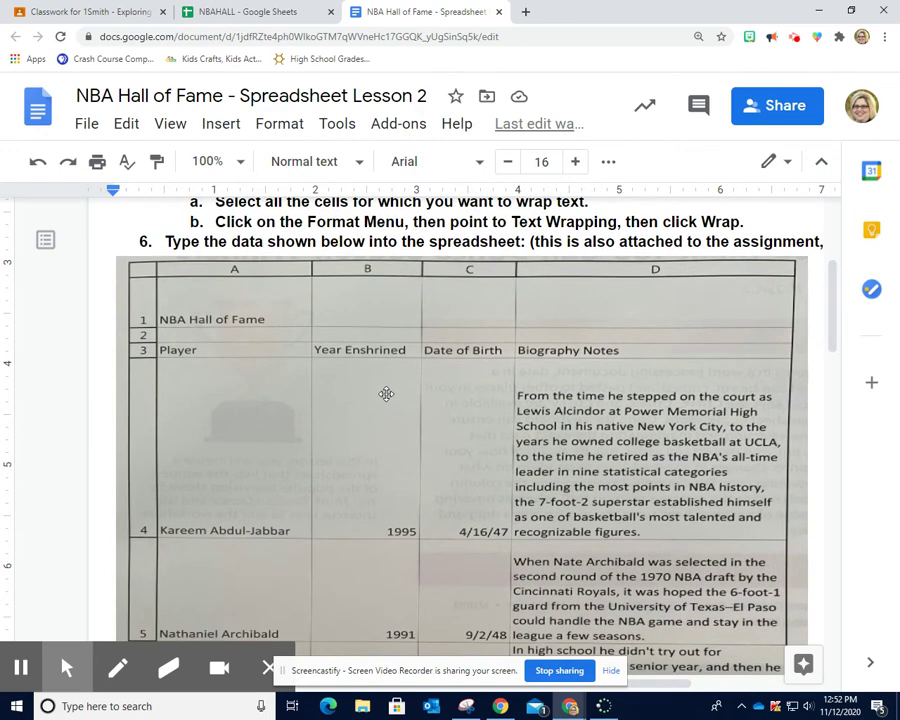
scroll(420, 430, up, 1)
scroll(437, 574, down, 1)
scroll(470, 578, down, 2)
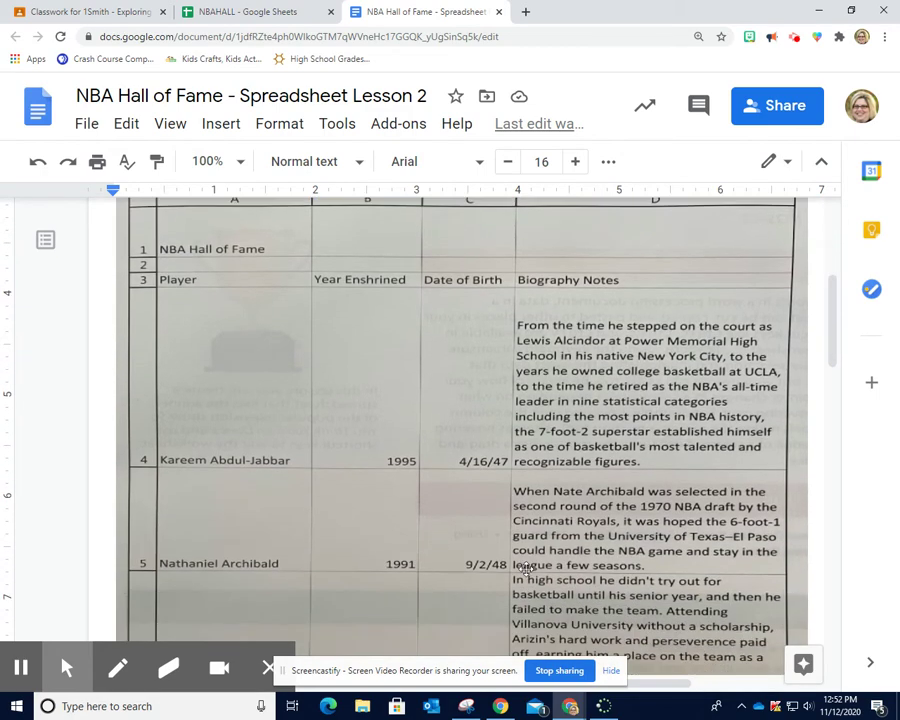
scroll(684, 560, up, 2)
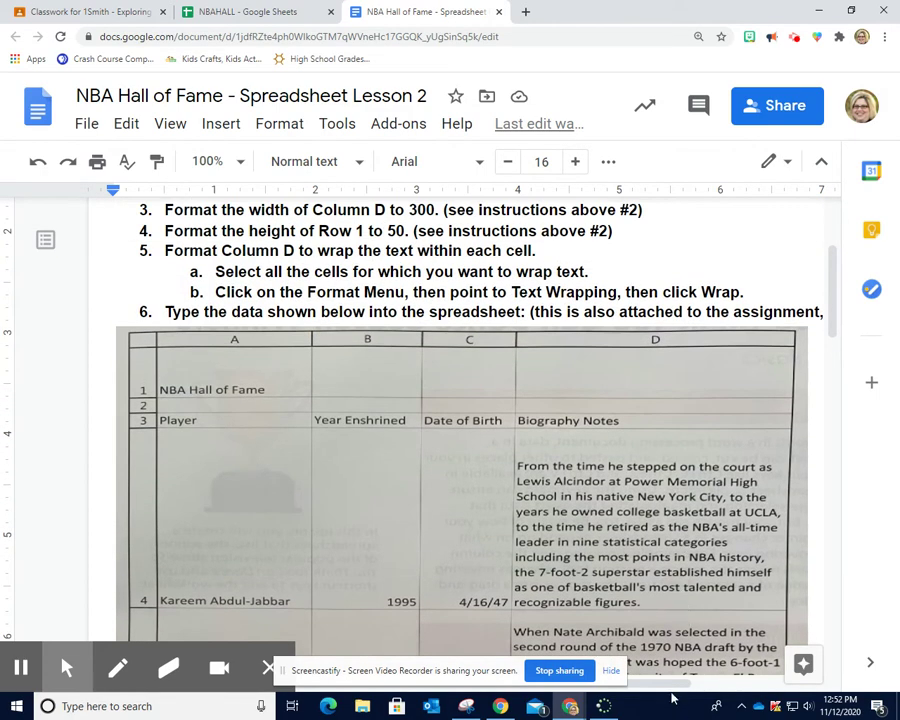
mouse_move(672, 684)
mouse_down()
mouse_move(787, 683)
mouse_move(679, 683)
mouse_up()
scroll(452, 440, down, 1)
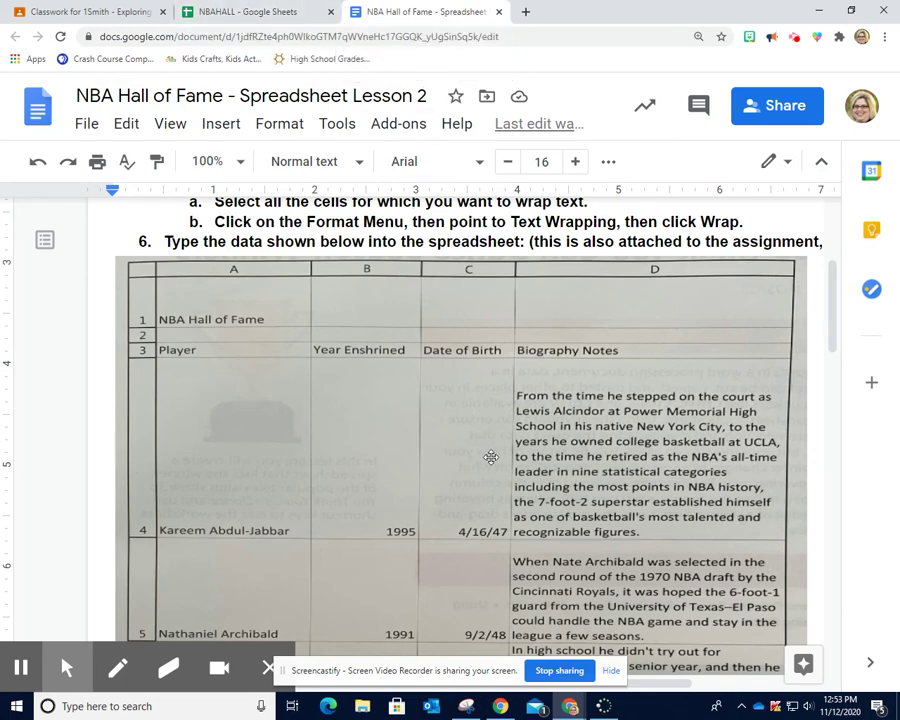
scroll(490, 457, down, 1)
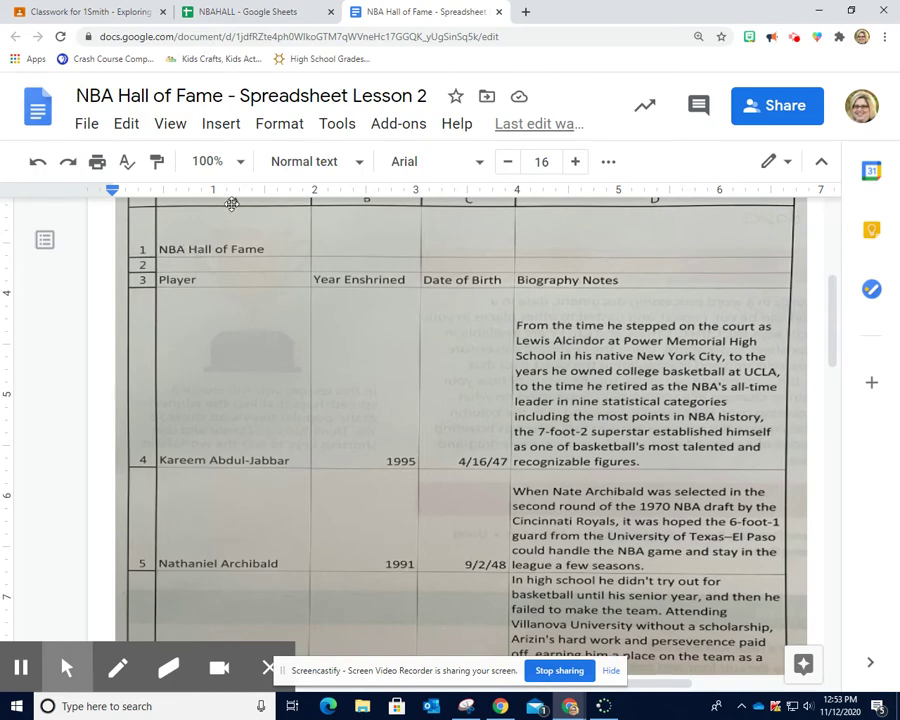
scroll(300, 300, up, 1)
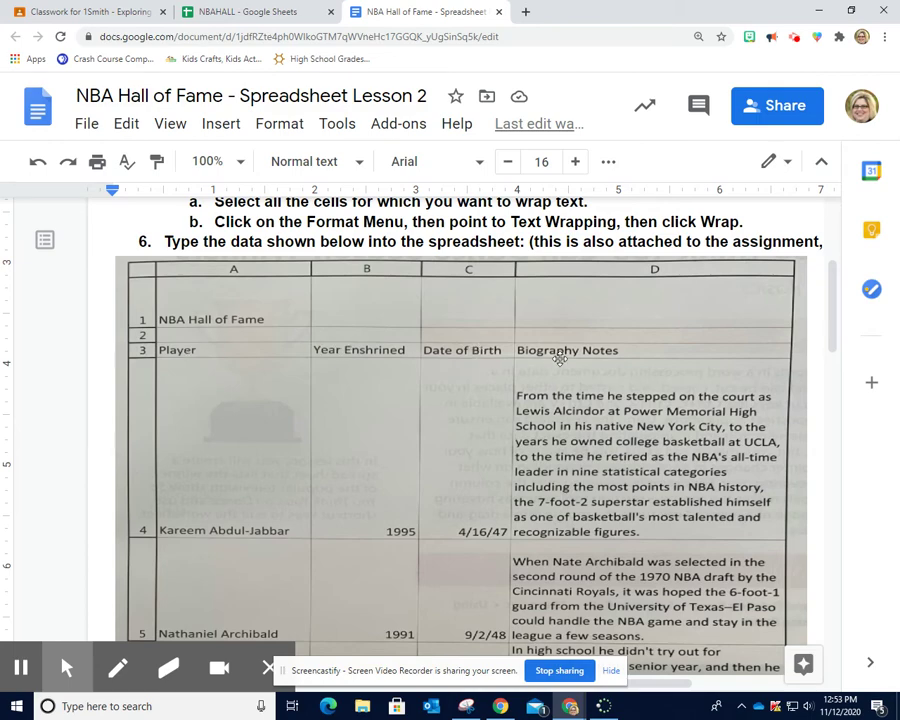
scroll(323, 495, down, 3)
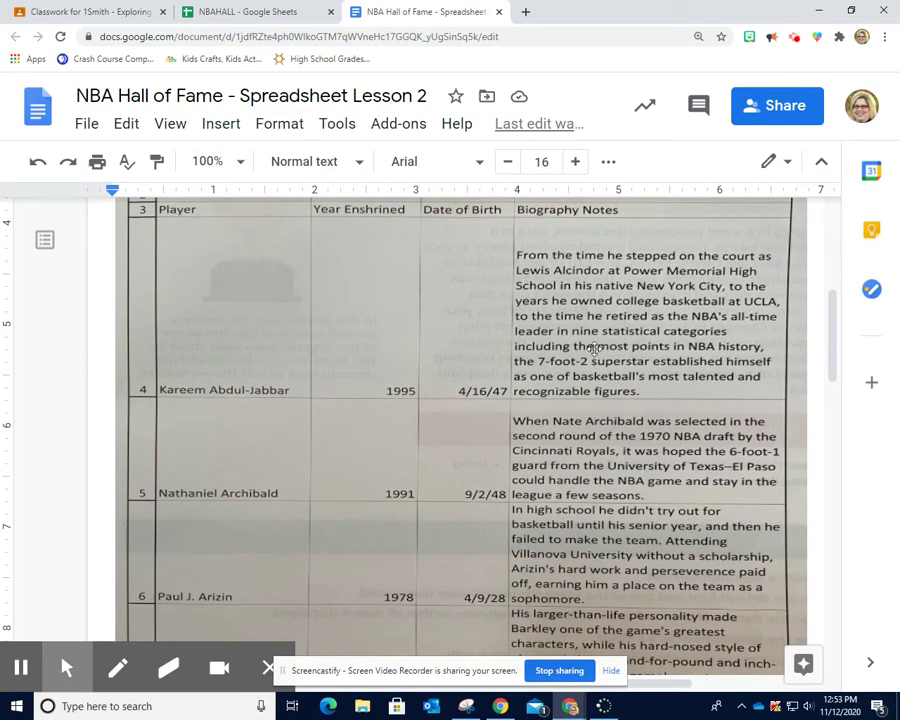
scroll(688, 430, up, 1)
scroll(688, 430, up, 1)
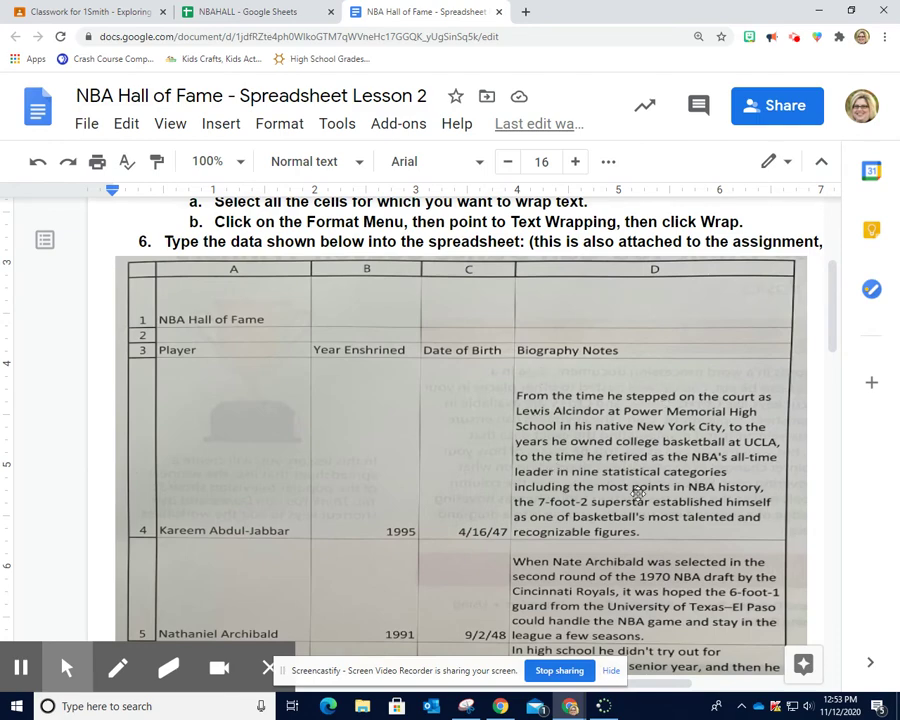
scroll(637, 493, down, 3)
scroll(645, 460, up, 1)
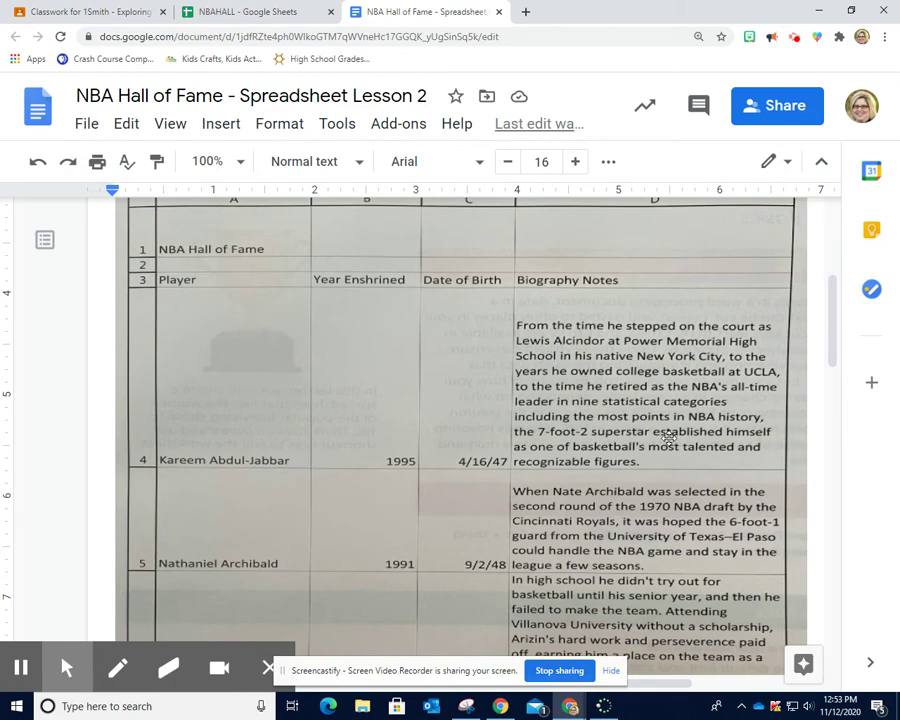
scroll(476, 520, down, 4)
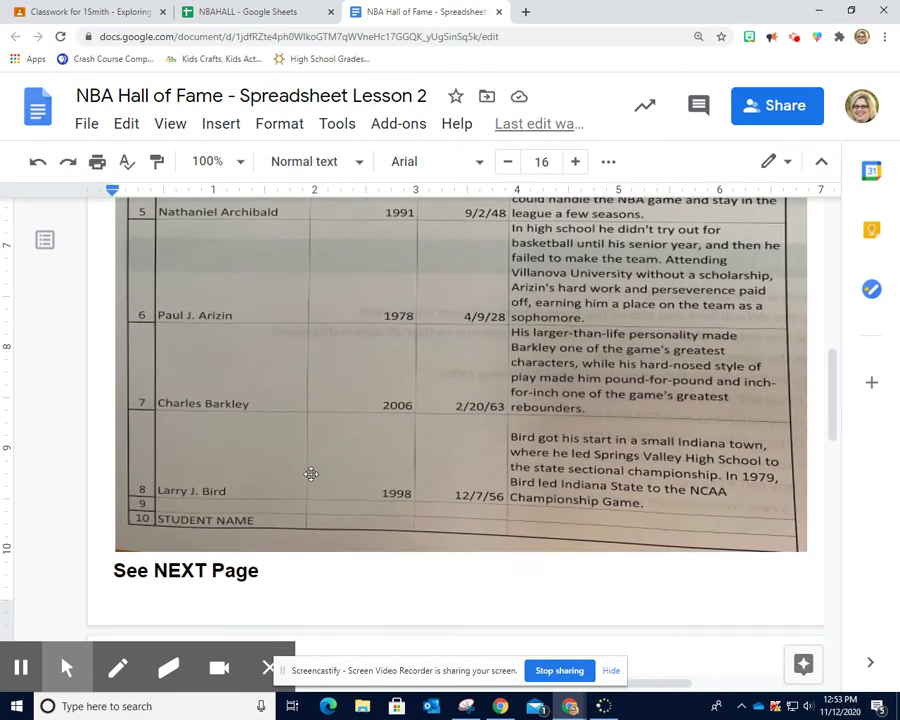
Check the lesson instructions and merge cells A1 through D1 in the NBAHALL spreadsheet using Merge all
scroll(314, 500, down, 3)
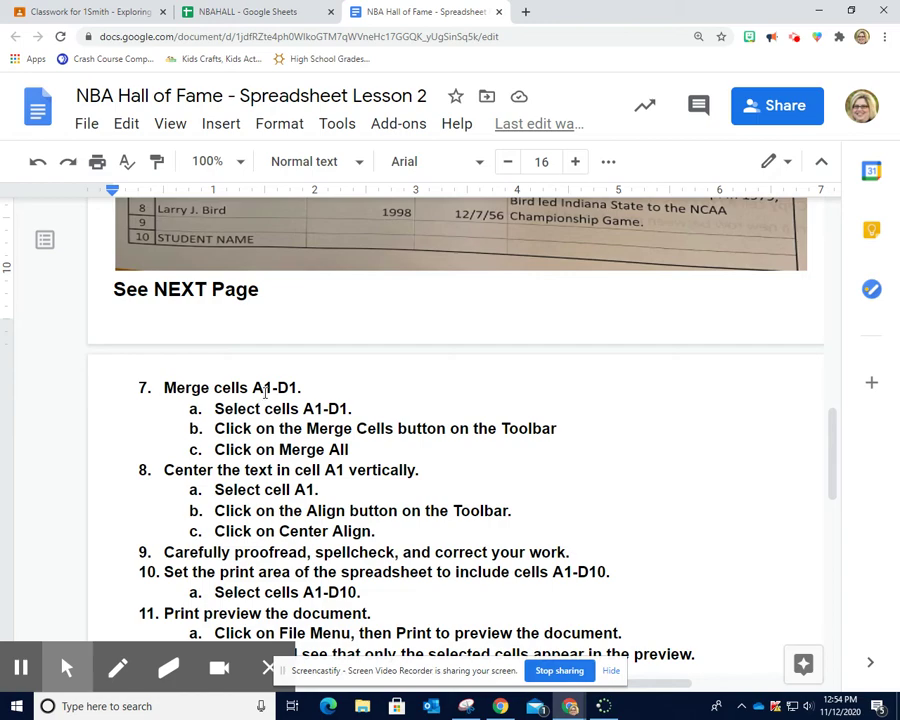
click(245, 14)
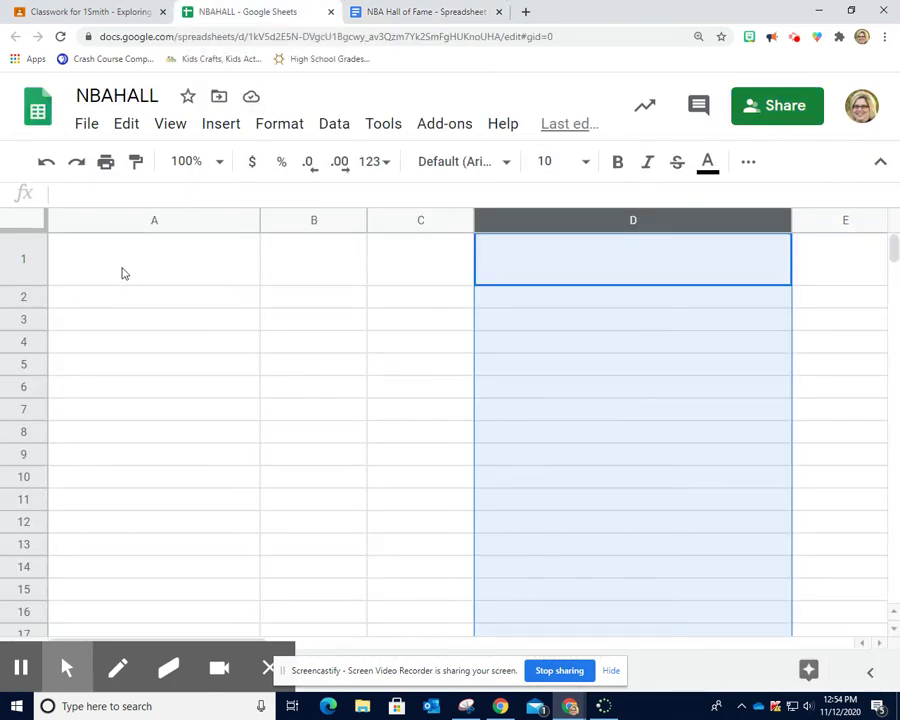
click(123, 272)
drag(123, 272, 580, 282)
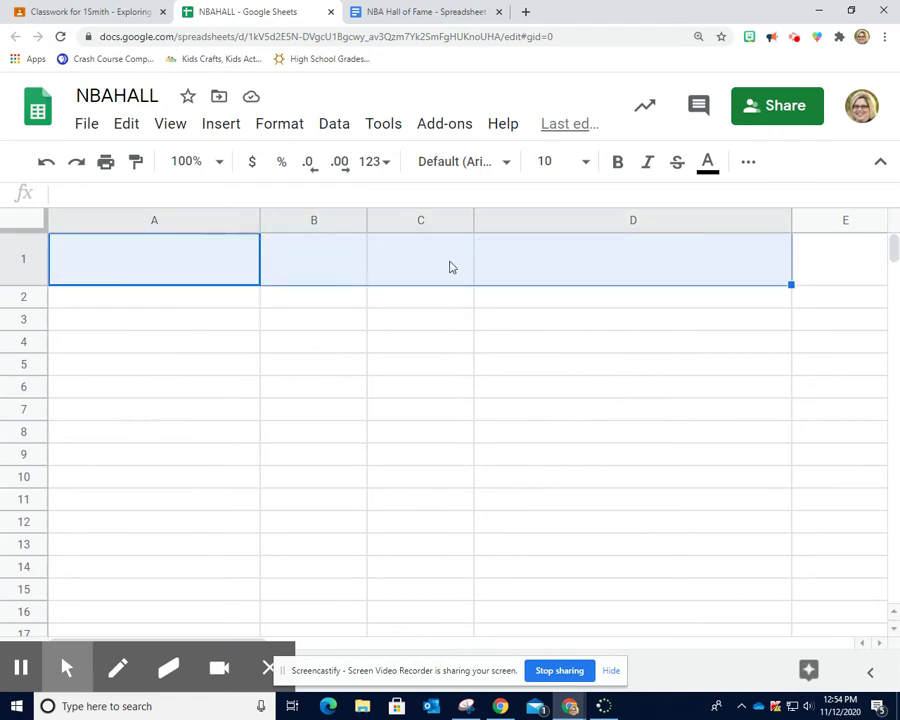
click(378, 13)
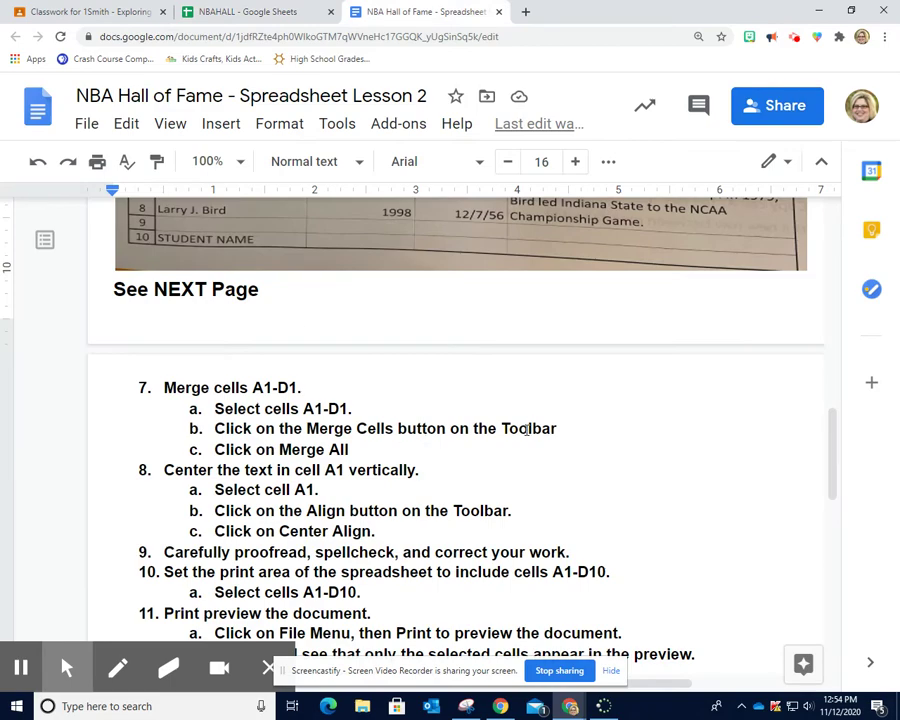
click(270, 11)
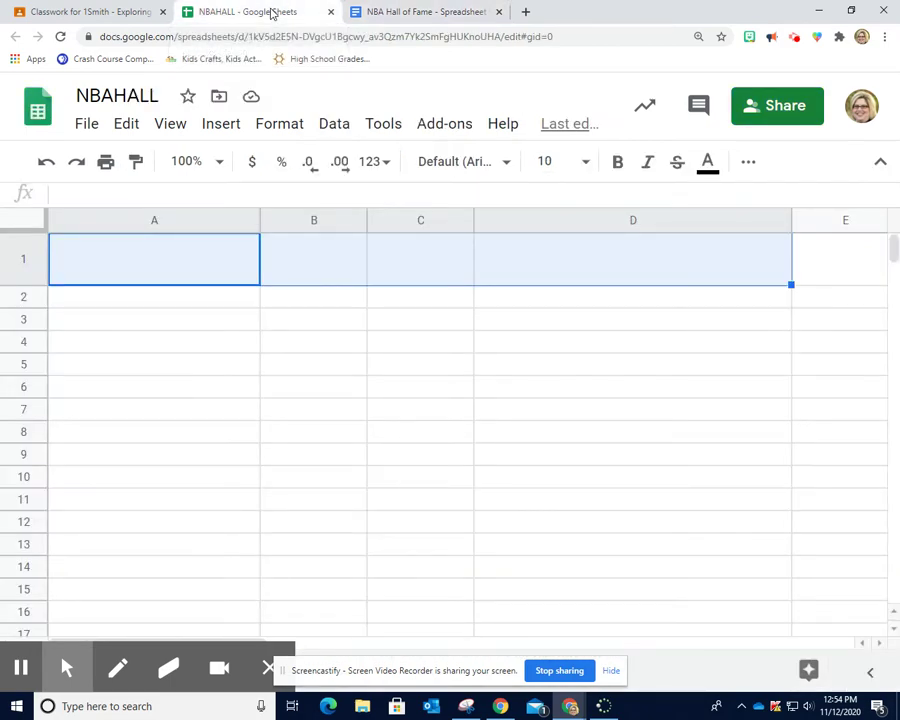
click(750, 164)
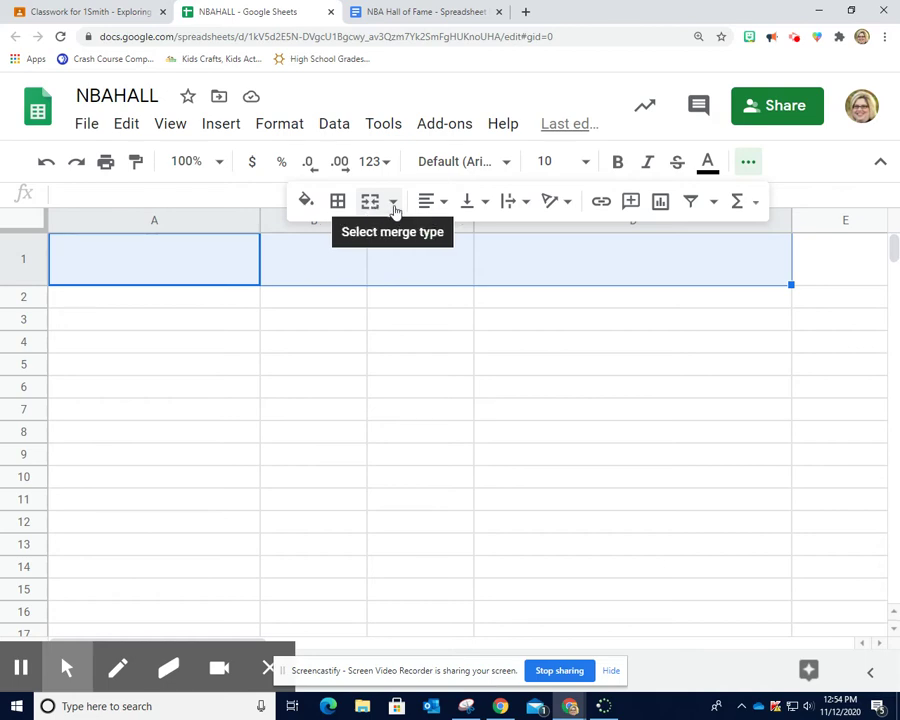
click(394, 203)
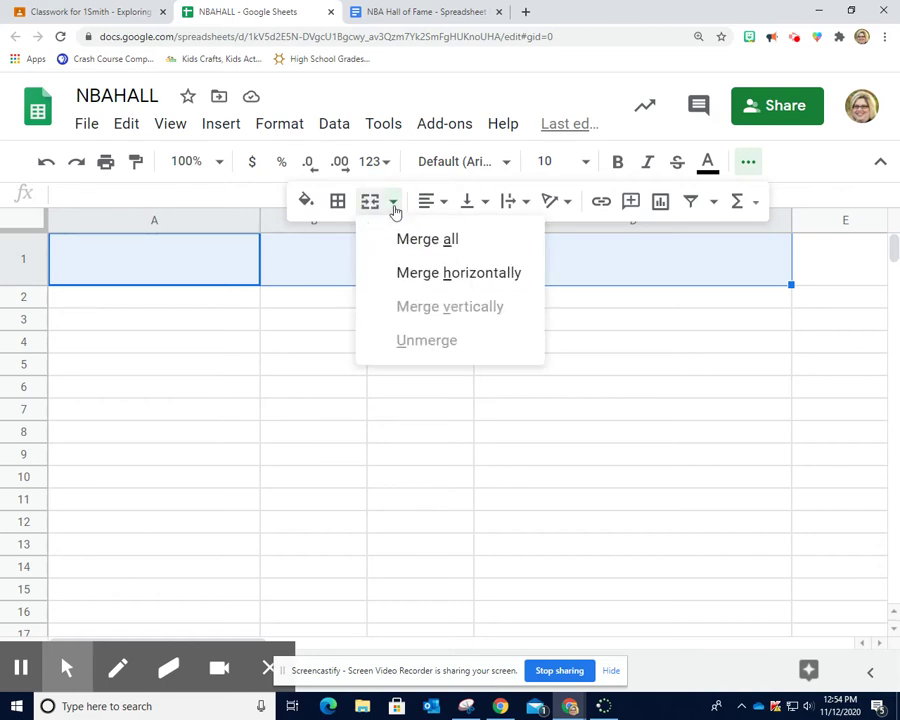
click(424, 241)
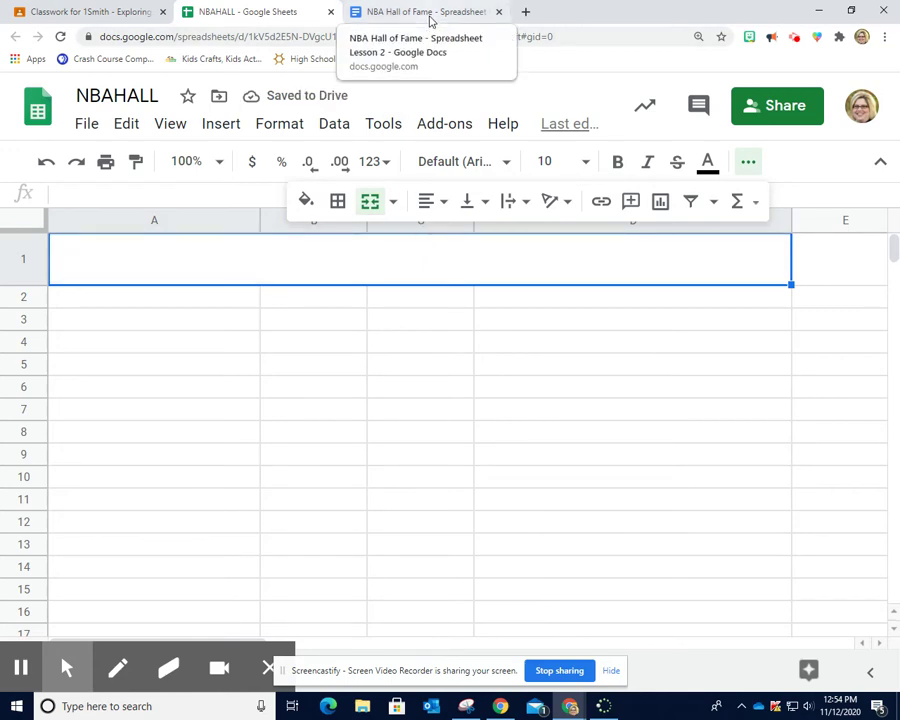
Review the lesson's data table and its step on centering cell A1, and open the horizontal alignment options for that merged cell
click(431, 12)
scroll(435, 460, up, 10)
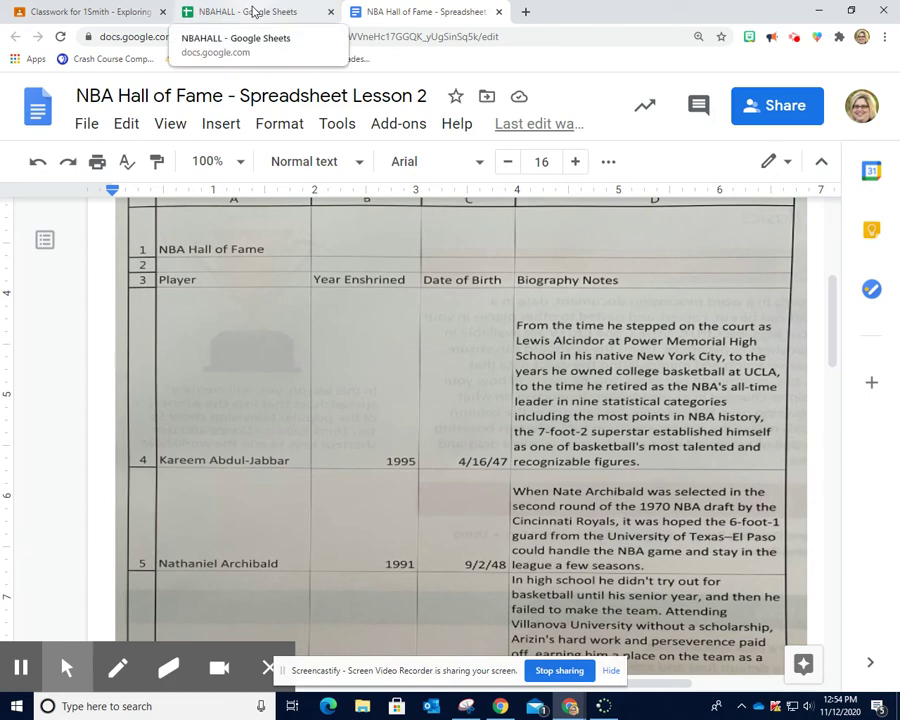
click(255, 12)
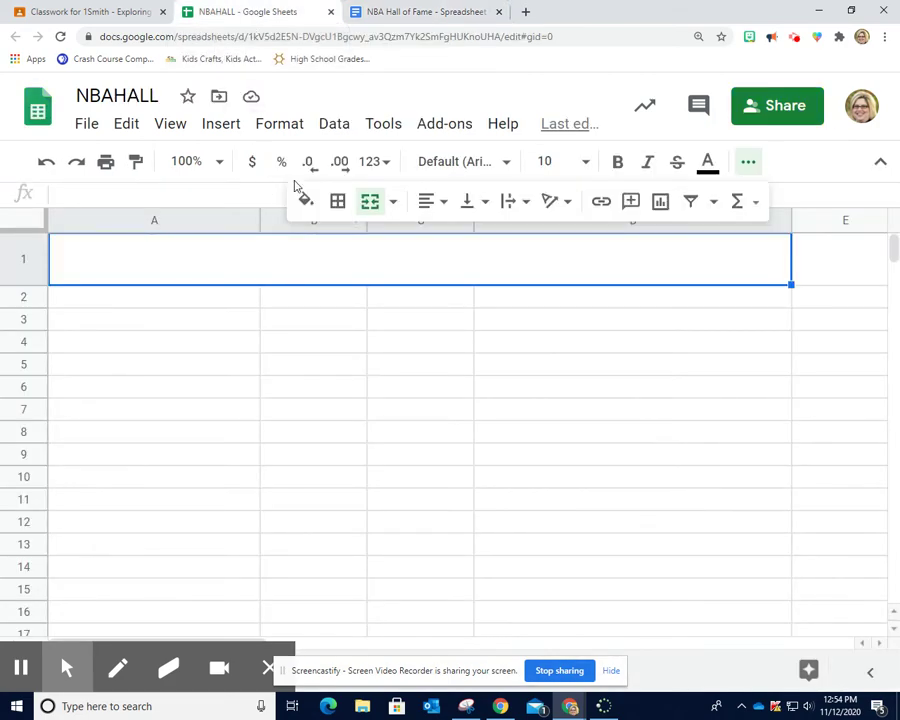
click(366, 8)
scroll(472, 474, down, 5)
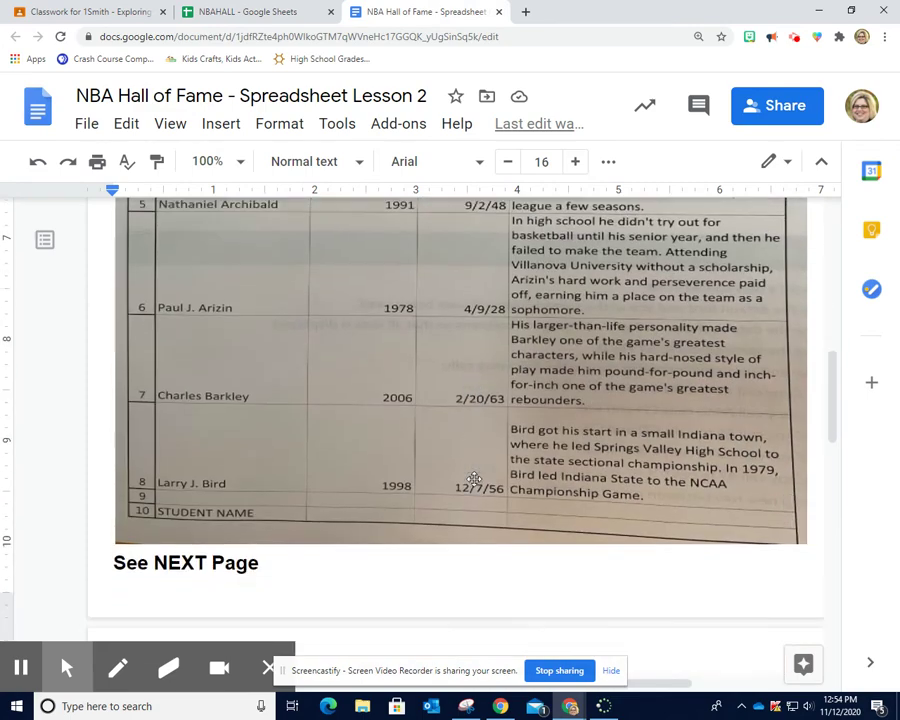
scroll(474, 479, down, 4)
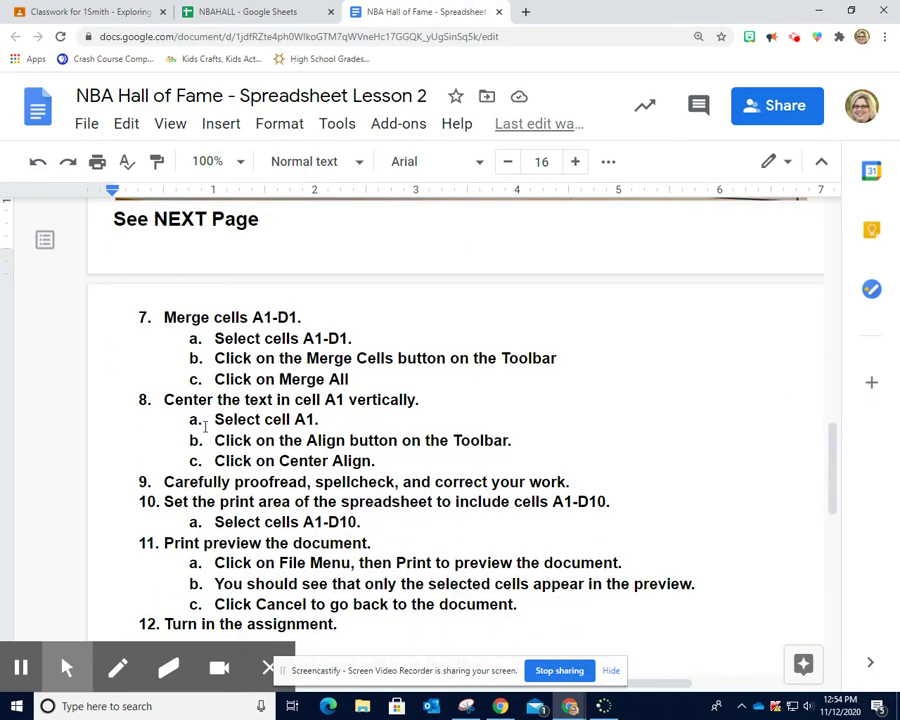
scroll(250, 415, down, 1)
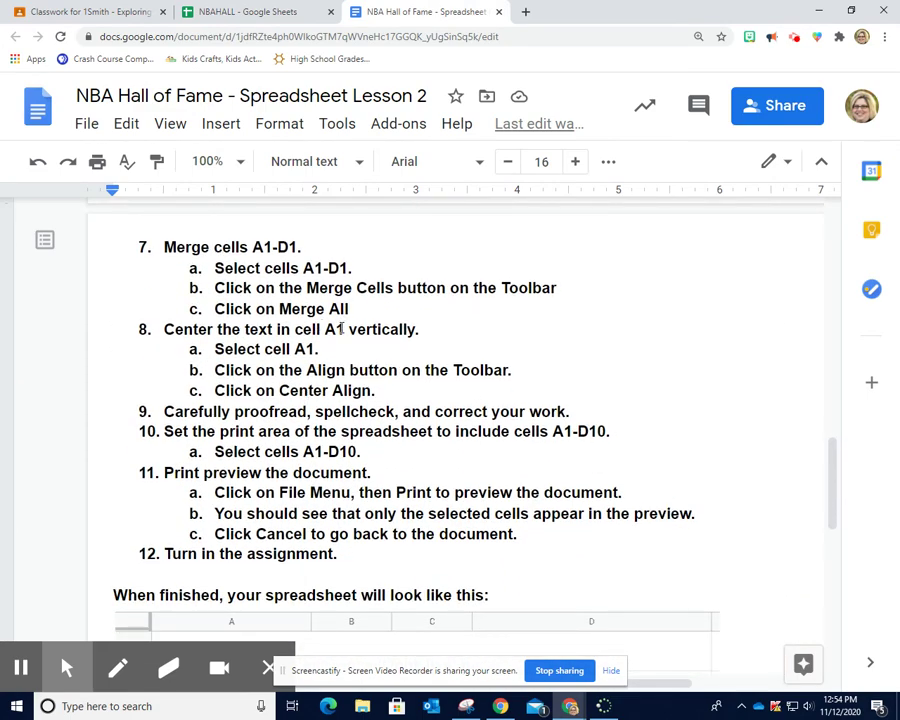
click(272, 17)
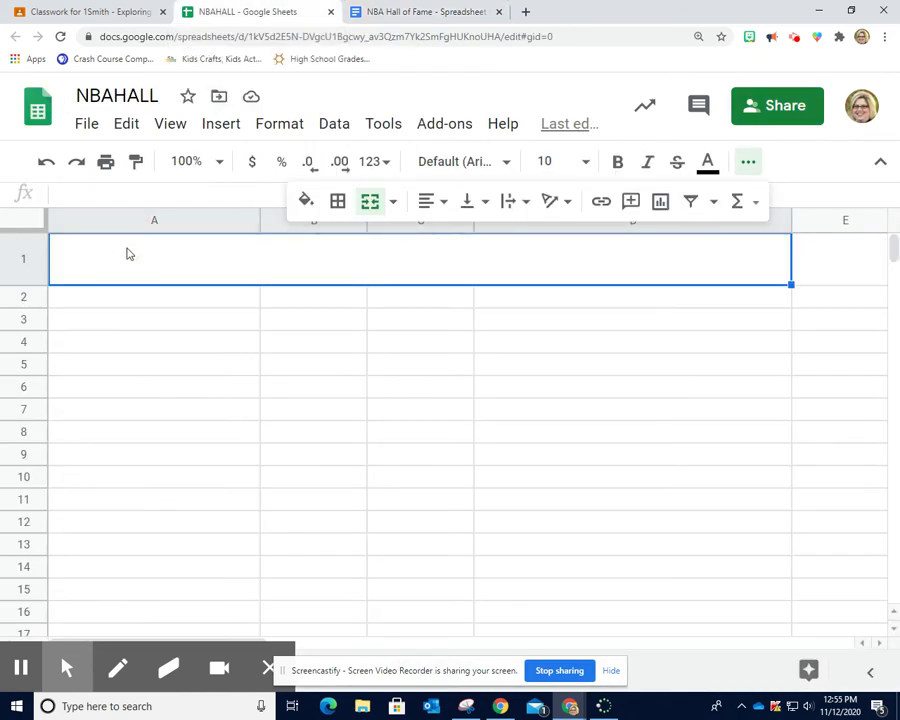
click(401, 8)
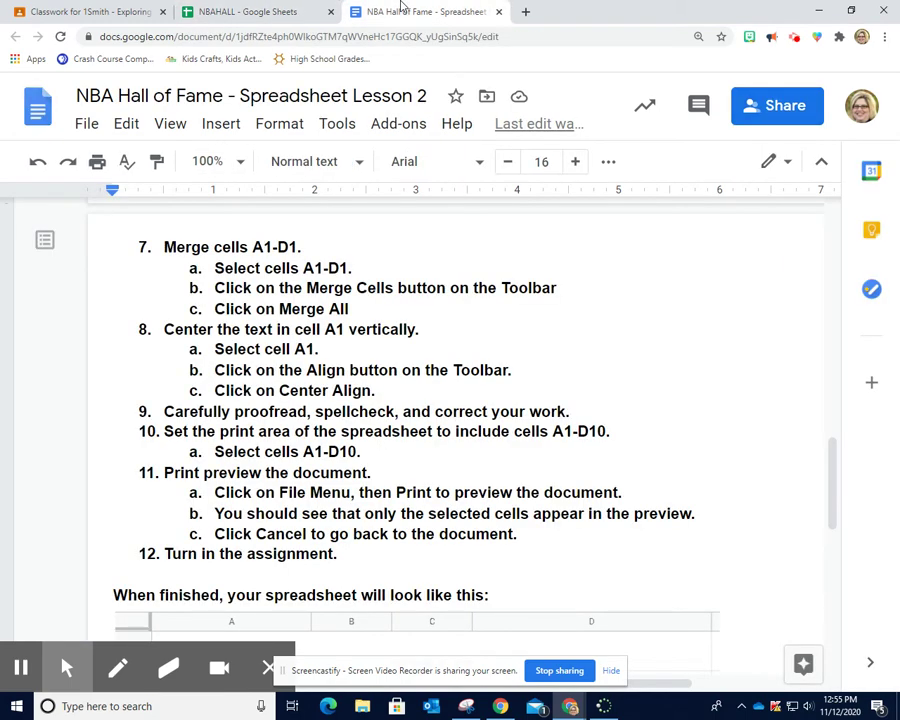
click(305, 12)
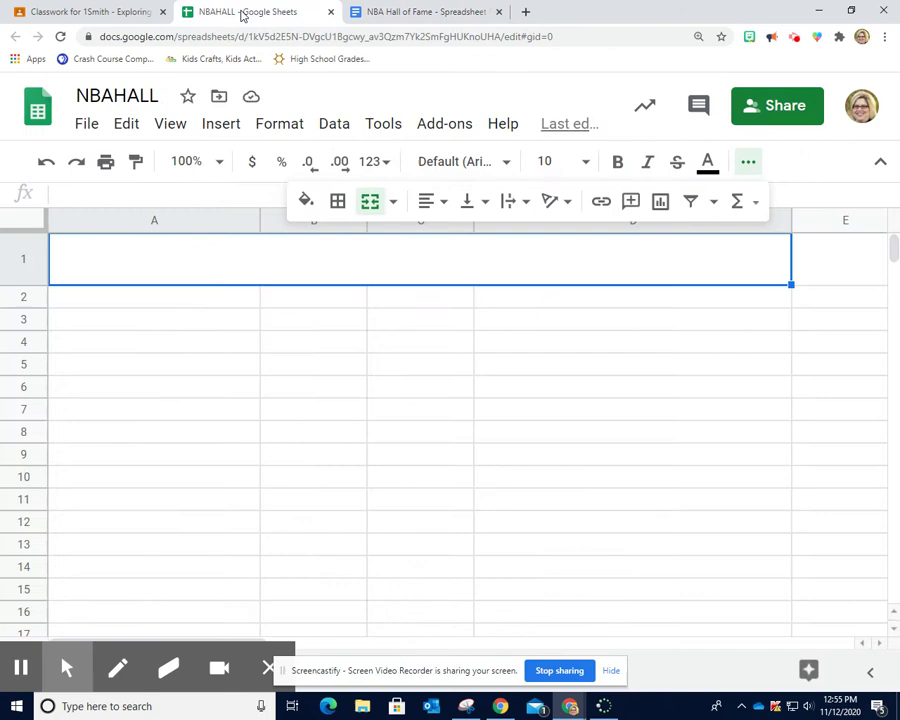
click(438, 215)
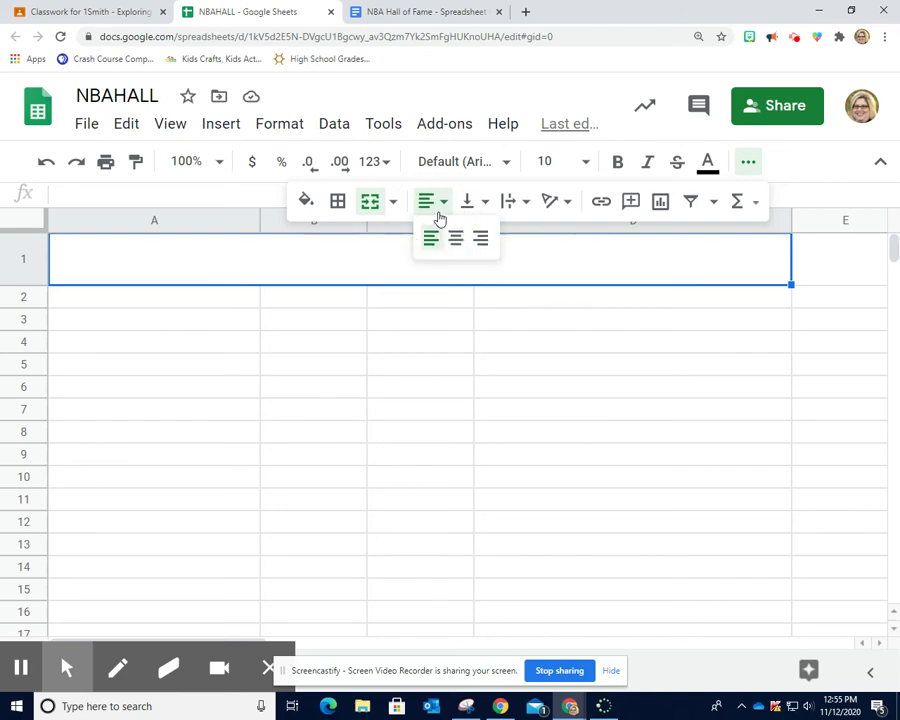
In step 8 of the lesson document, replace the word "vertically" with "horizontally"
click(427, 10)
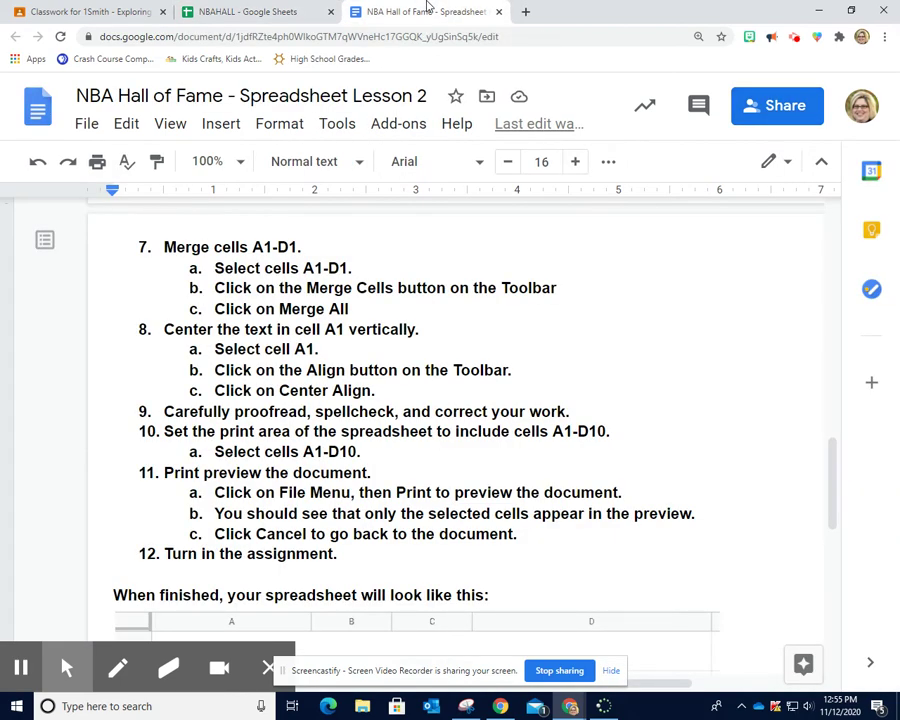
double_click(352, 330)
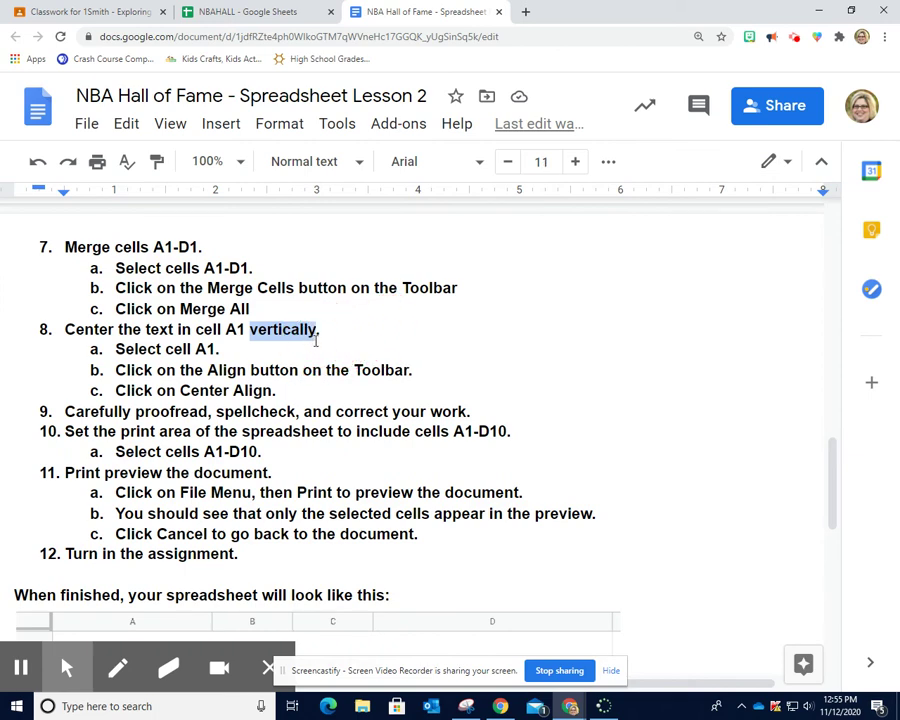
text(horizontally)
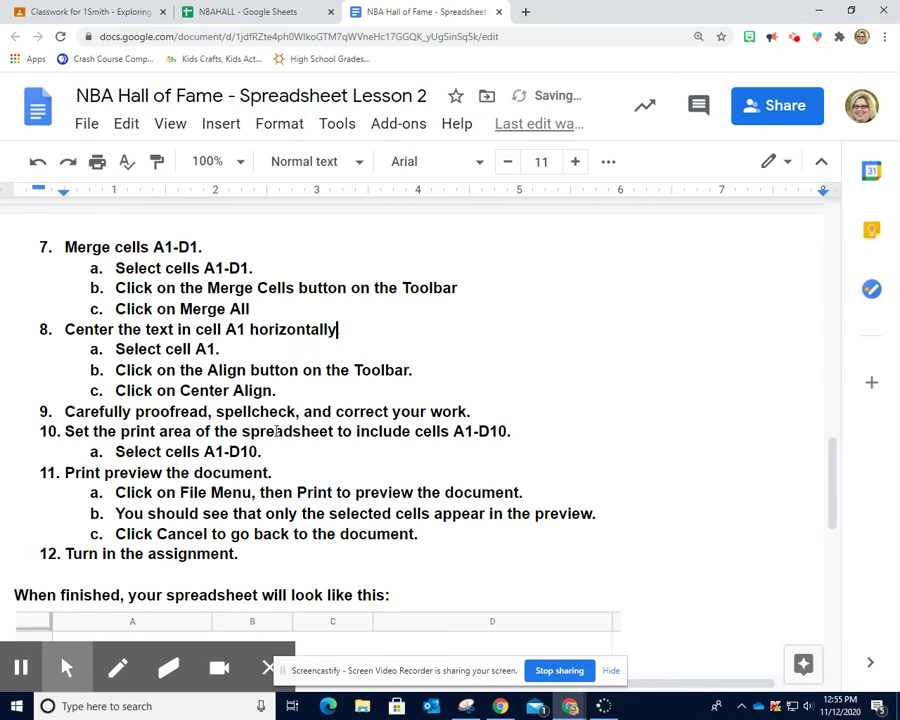
text(.)
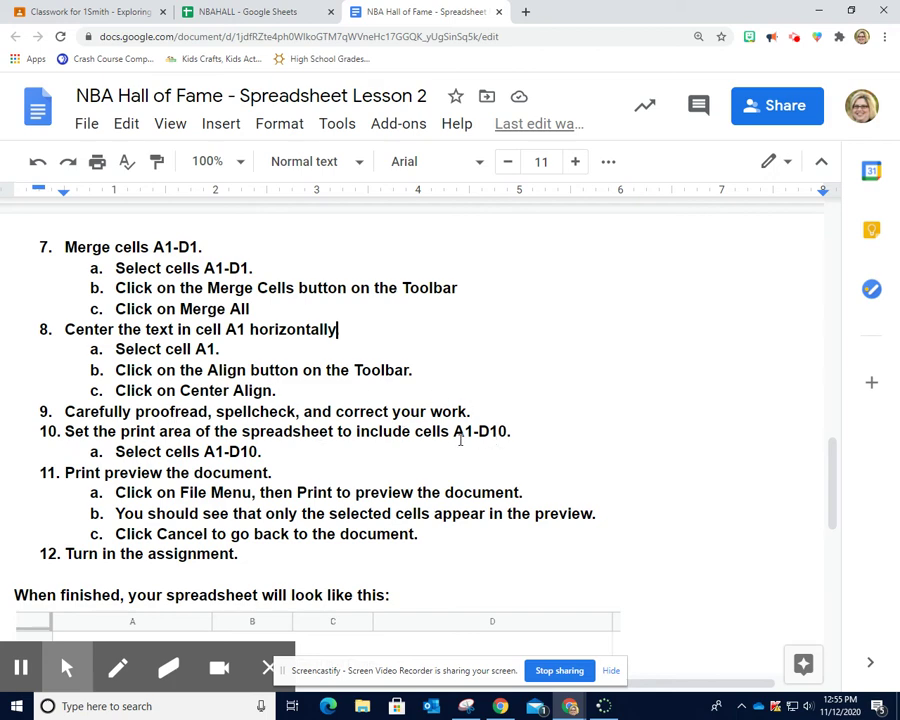
Switch to the NBAHALL spreadsheet and select cells A1 through D10 as the area to print
click(252, 11)
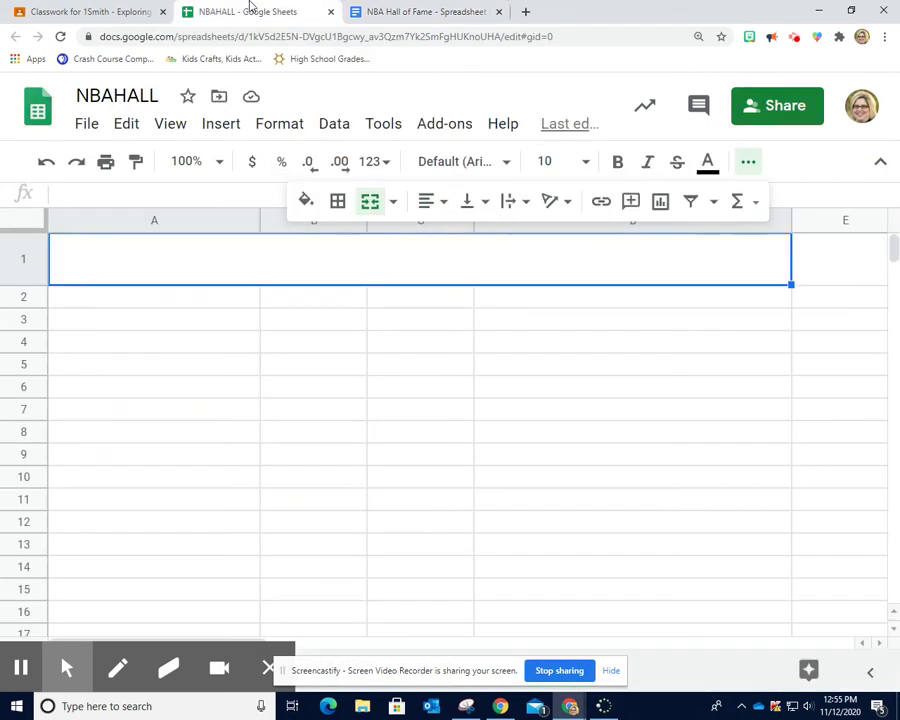
click(124, 268)
click(172, 385)
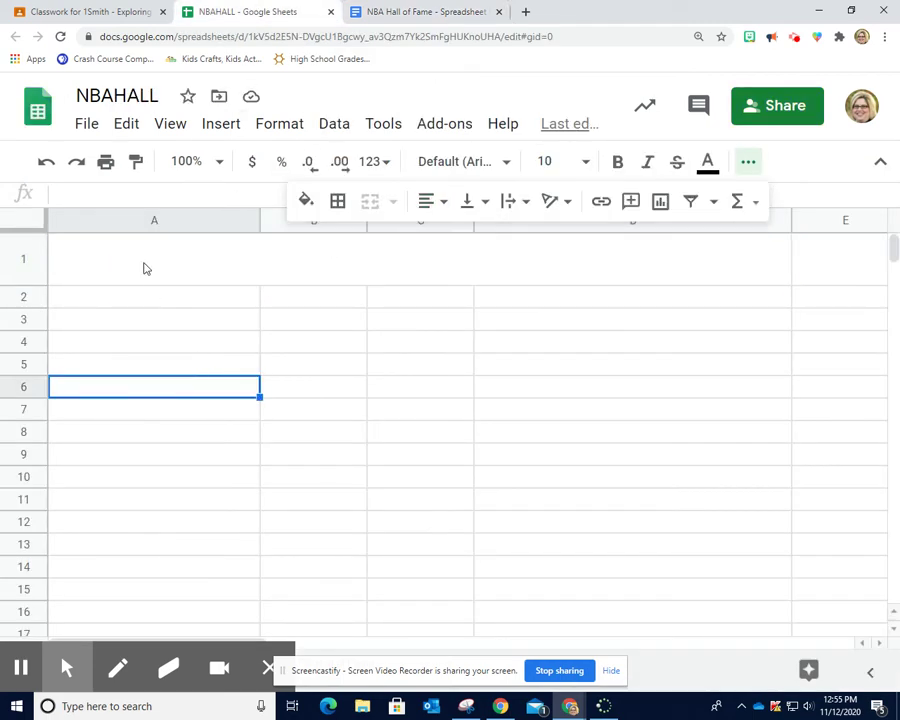
click(142, 264)
click(185, 268)
drag(185, 268, 626, 486)
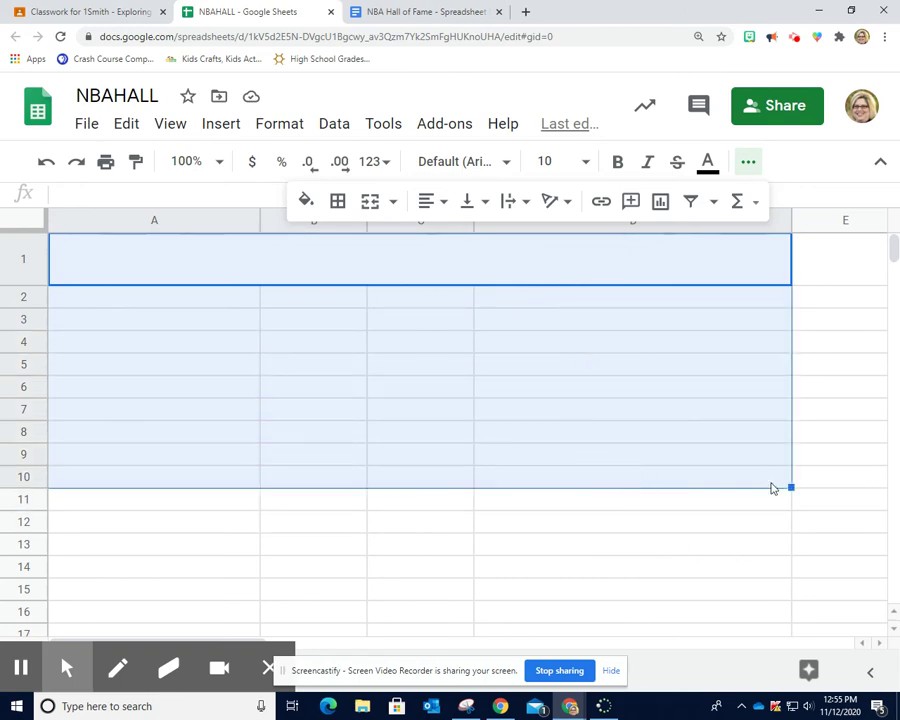
Open the print preview of the NBAHALL spreadsheet, and cancel it without printing
click(86, 124)
scroll(130, 584, down, 1)
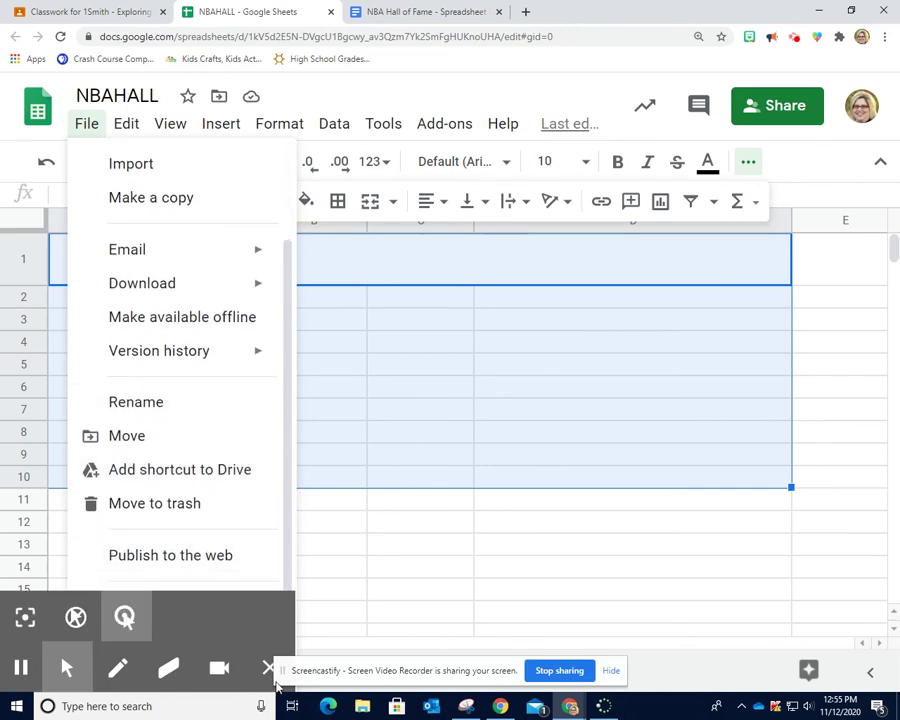
click(290, 556)
click(266, 665)
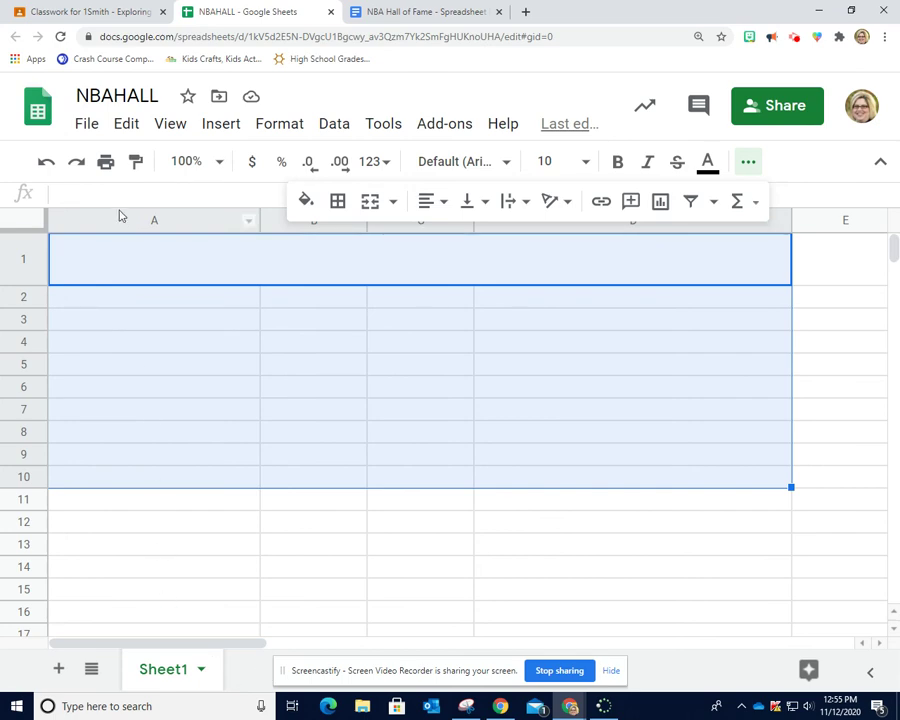
click(86, 124)
click(152, 678)
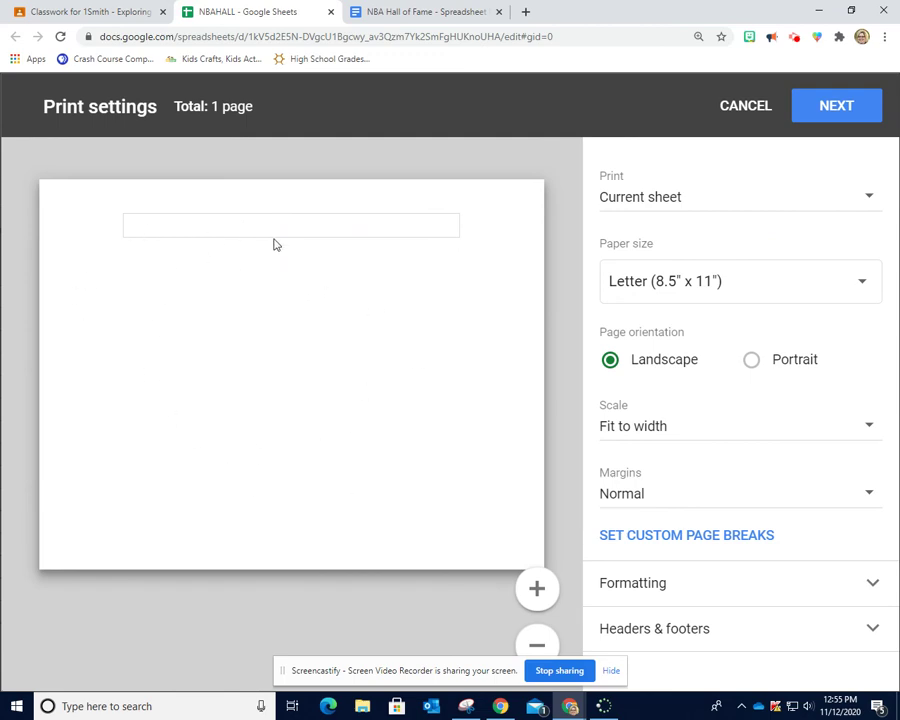
click(753, 113)
In the NBA Hall of Fame lesson document, review the remaining instructions and the finished spreadsheet example down to the student name row
click(420, 12)
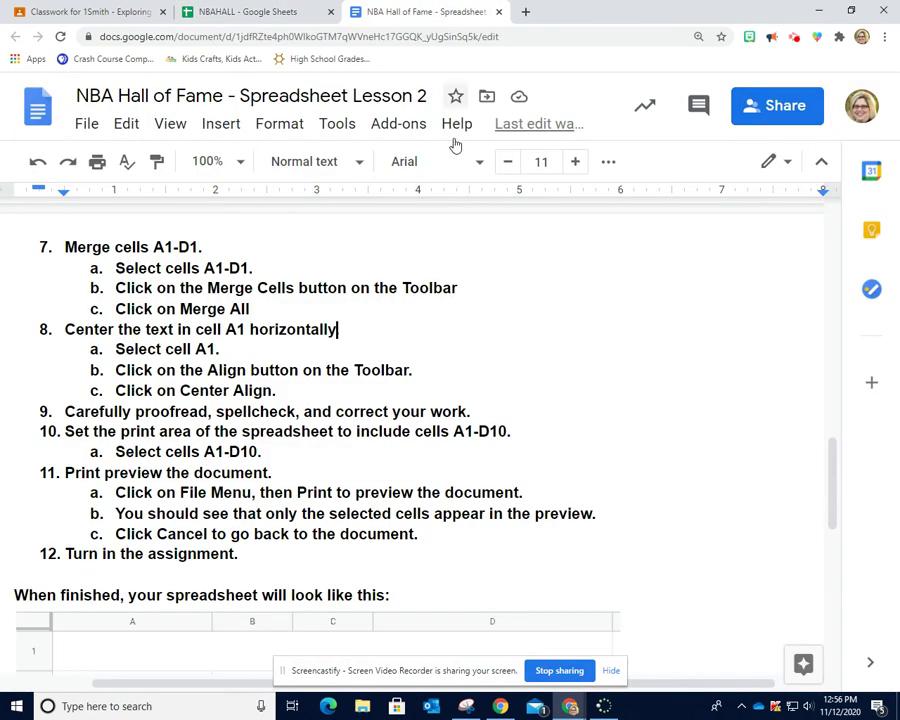
scroll(341, 477, down, 1)
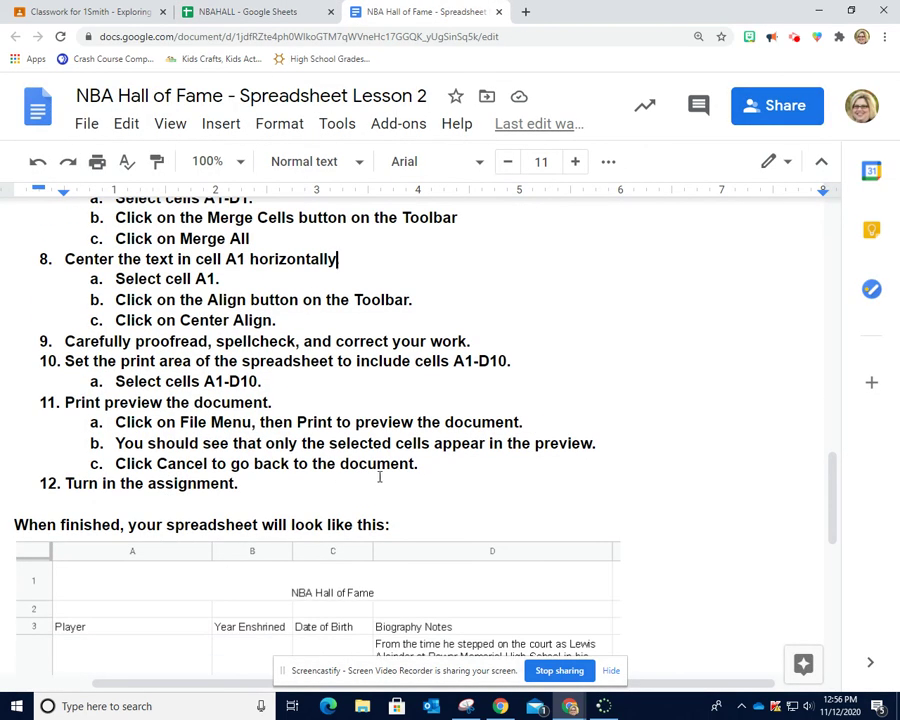
text(..)
scroll(447, 432, down, 1)
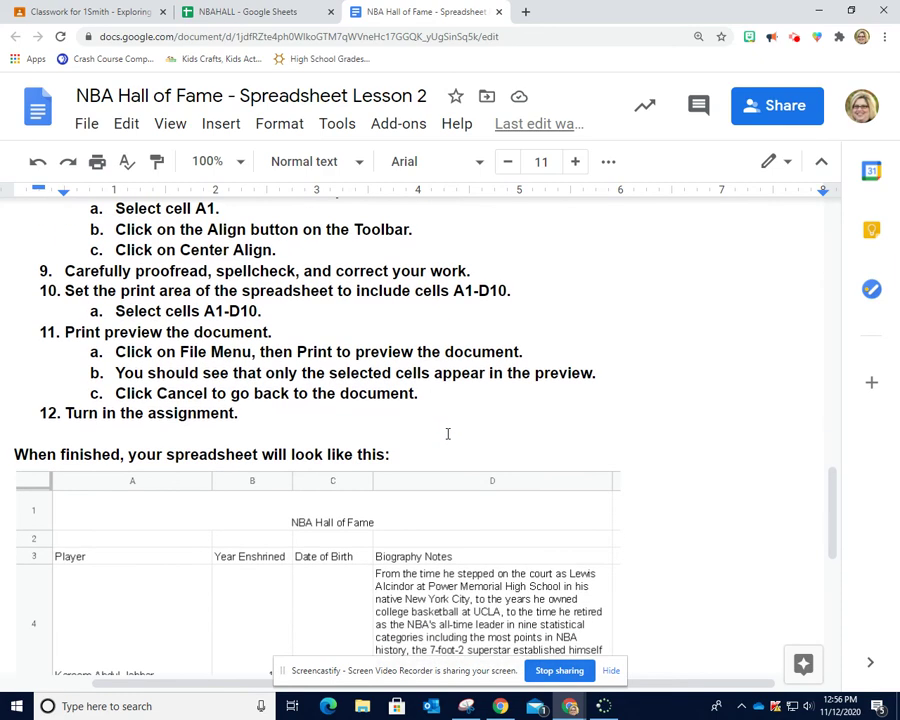
scroll(447, 432, down, 1)
scroll(447, 433, down, 1)
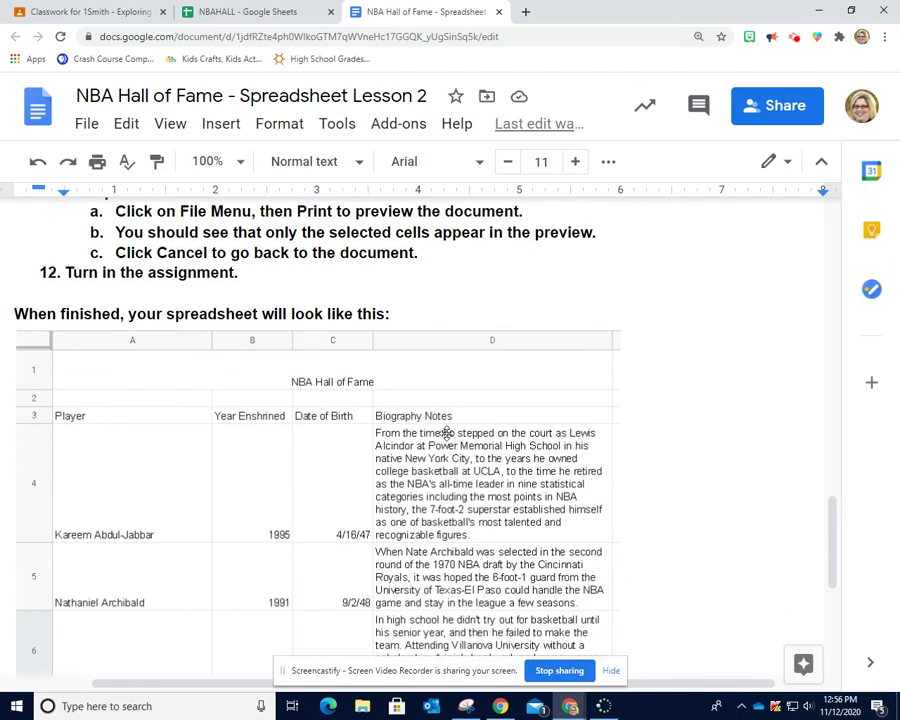
scroll(447, 432, down, 1)
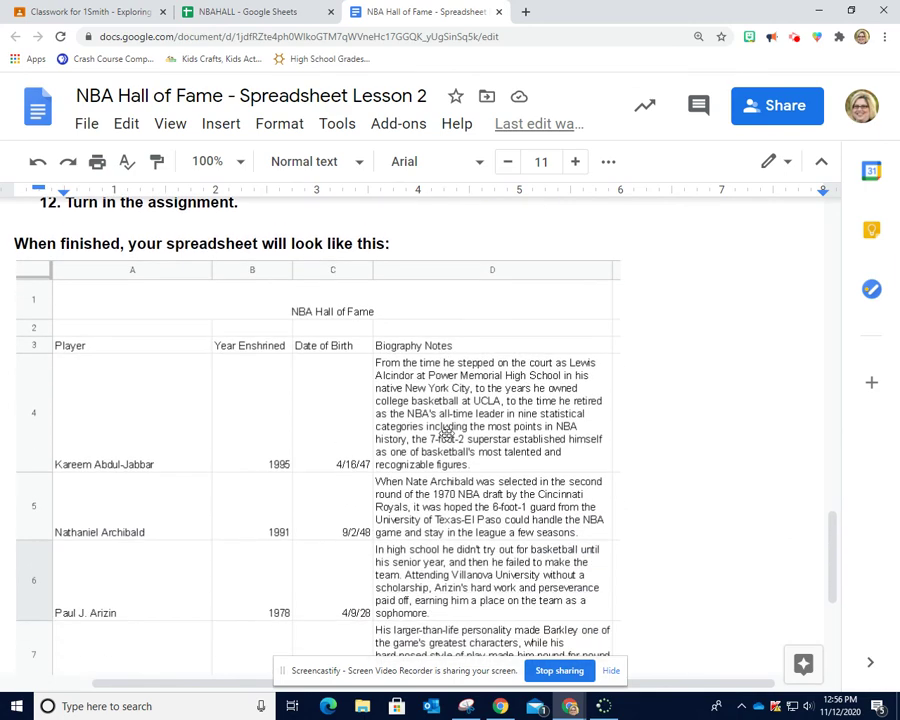
scroll(333, 496, down, 1)
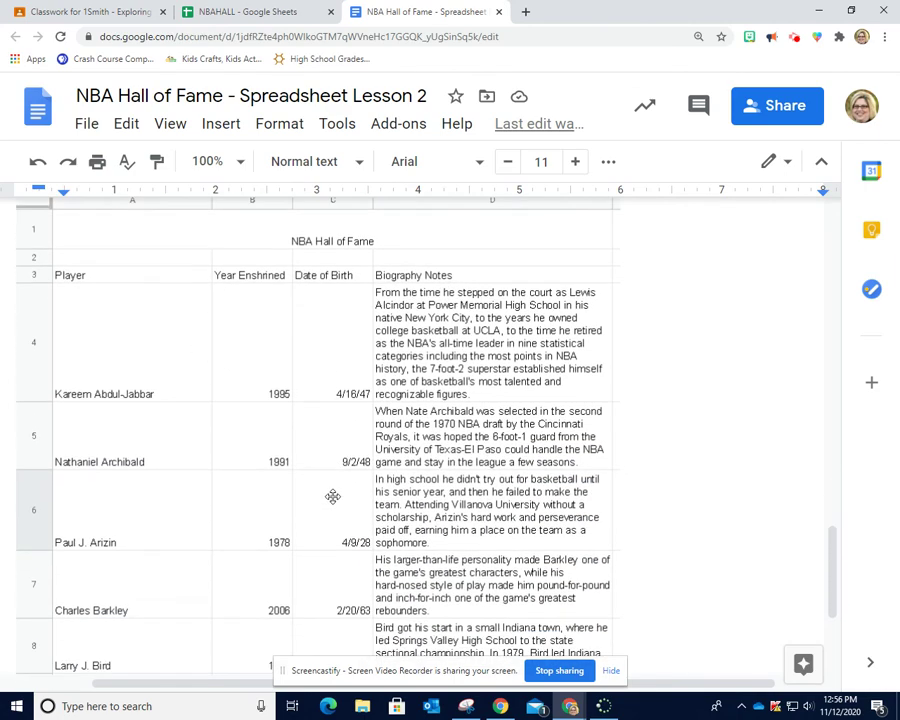
scroll(333, 496, down, 1)
scroll(333, 496, down, 1)
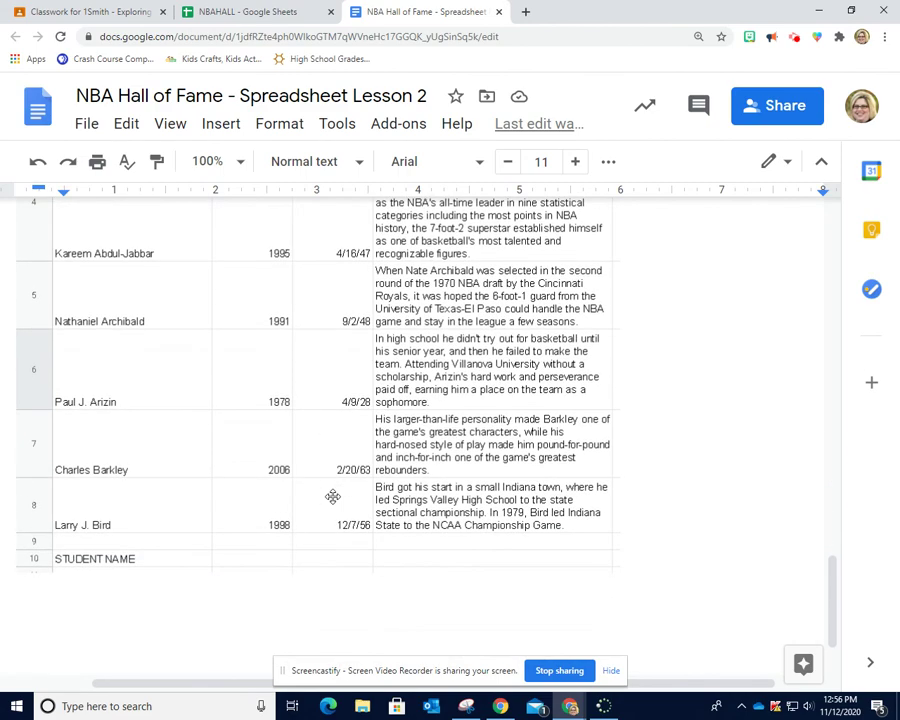
scroll(333, 496, up, 4)
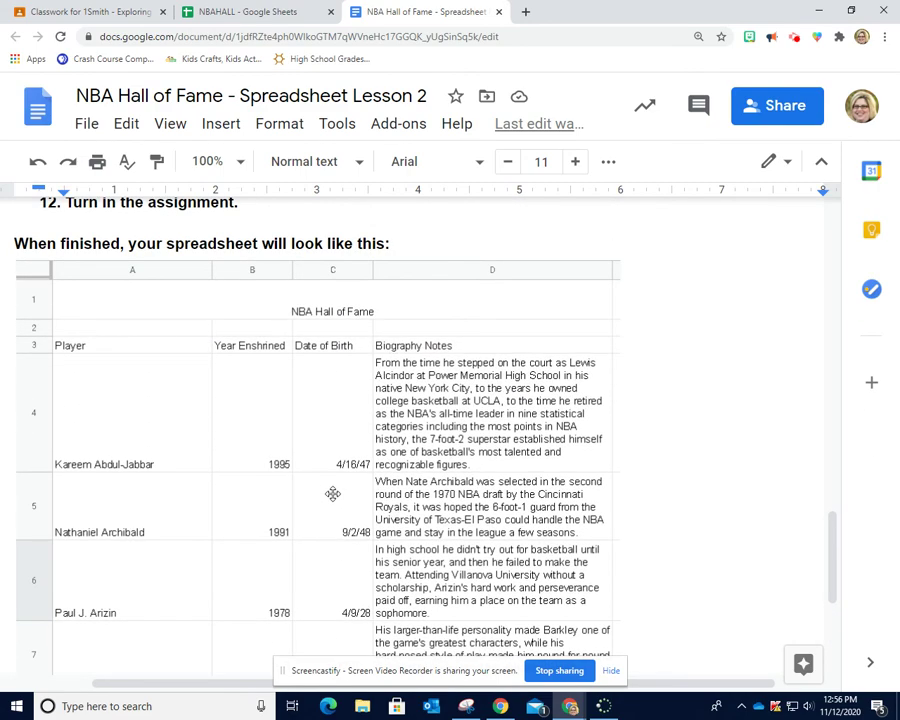
scroll(333, 496, up, 3)
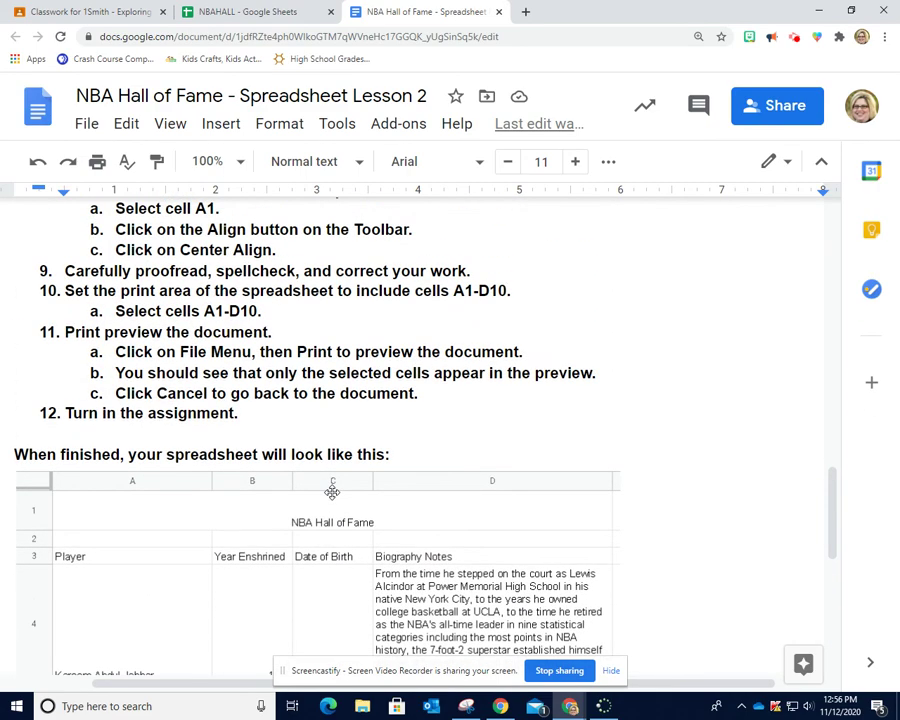
scroll(332, 492, down, 3)
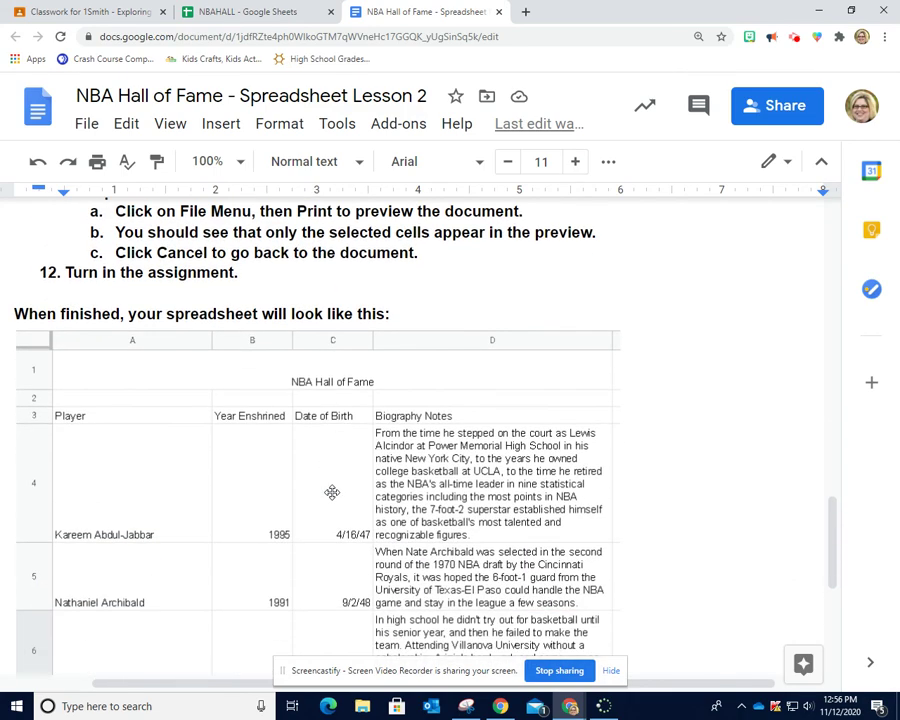
scroll(332, 492, down, 5)
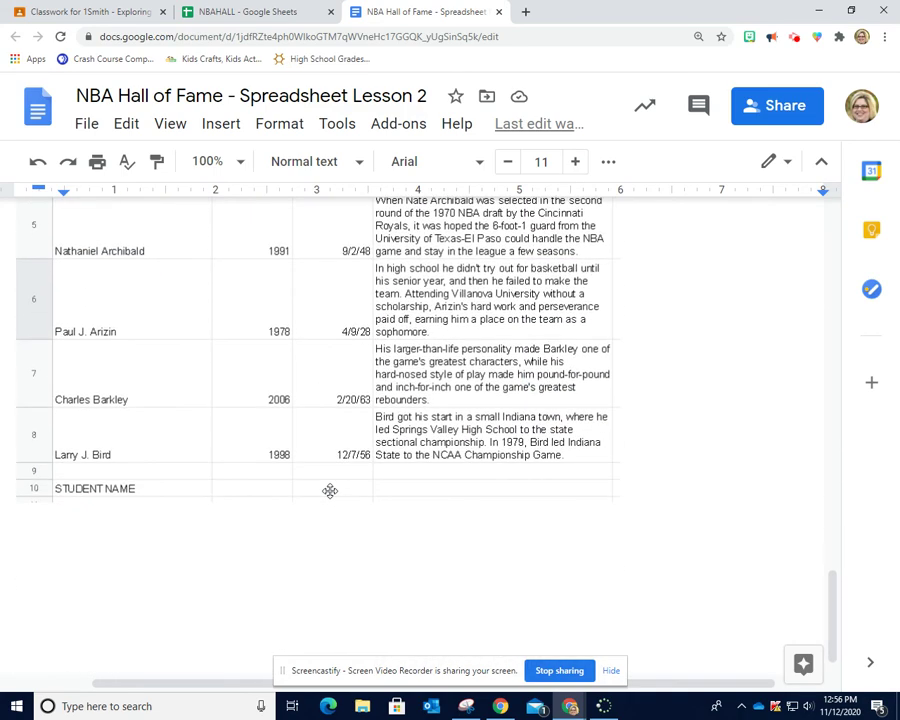